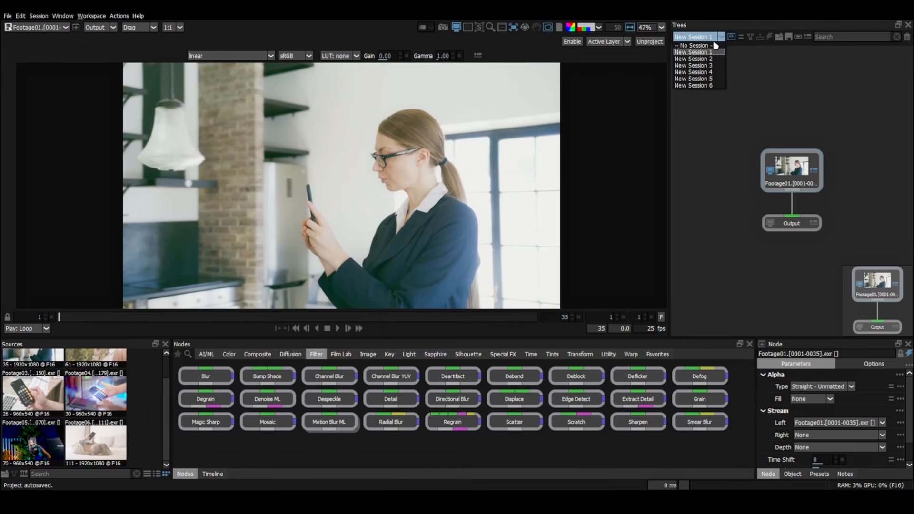
Step: Play back Footage01 in New Session 1 and Footage02 in New Session 2 to review the phone shots
{"action": "left_click", "coordinate": [337, 328]}
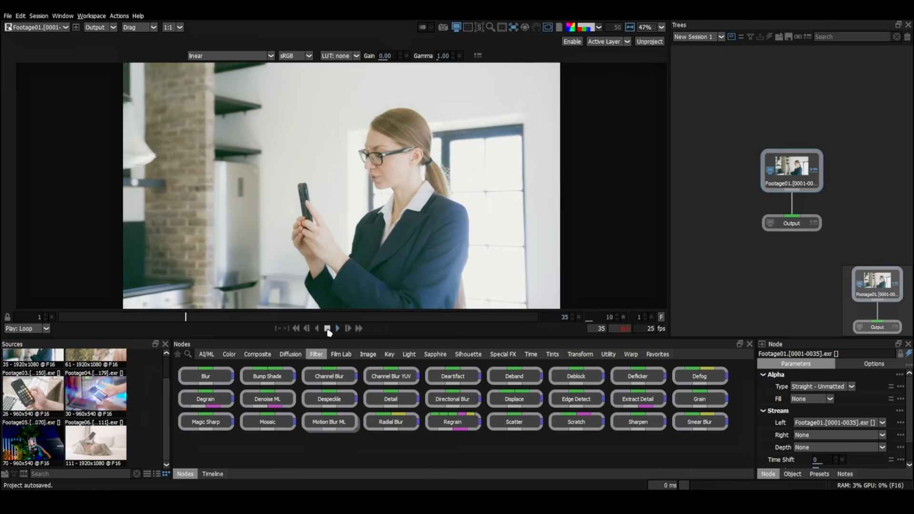
{"action": "left_click", "coordinate": [328, 329]}
{"action": "scroll", "coordinate": [302, 190], "scroll_direction": "up", "scroll_amount": 5}
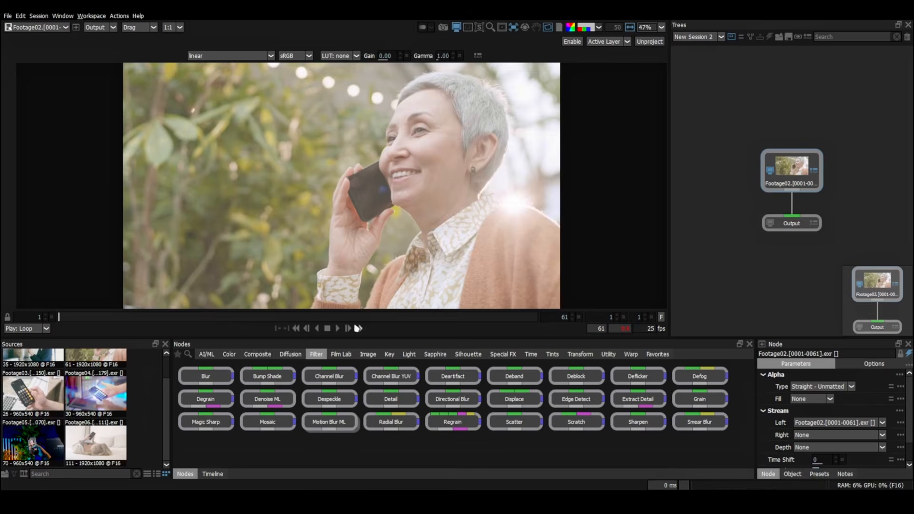
{"action": "left_click", "coordinate": [337, 328]}
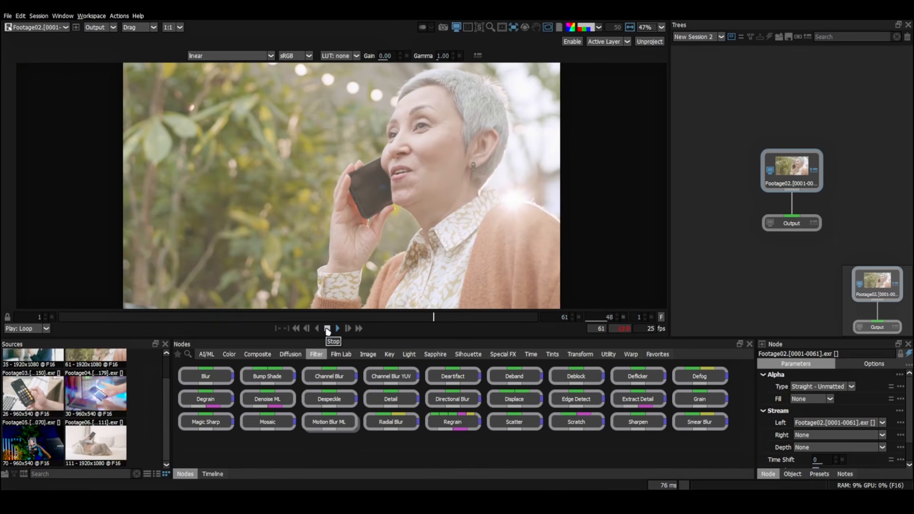
{"action": "left_click", "coordinate": [328, 328]}
{"action": "scroll", "coordinate": [371, 184], "scroll_direction": "up", "scroll_amount": 3}
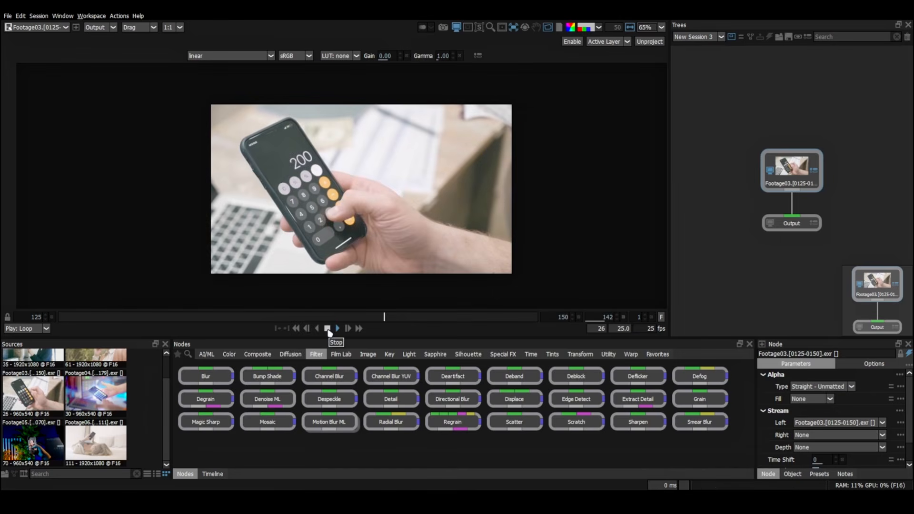
Step: Stop the Footage03 playback and review Footage04 in New Session 4 and Footage05 in New Session 5
{"action": "left_click", "coordinate": [327, 328]}
{"action": "left_click", "coordinate": [715, 37]}
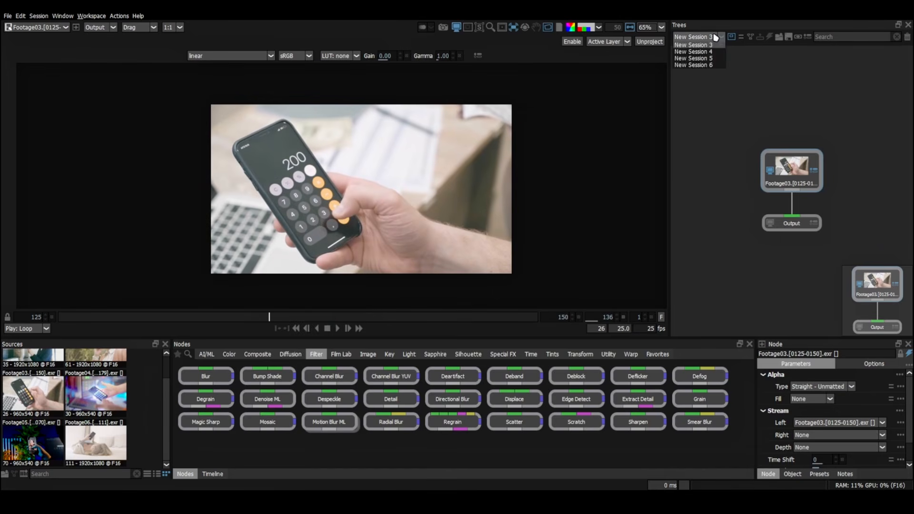
{"action": "left_click", "coordinate": [699, 42]}
{"action": "left_click", "coordinate": [338, 328]}
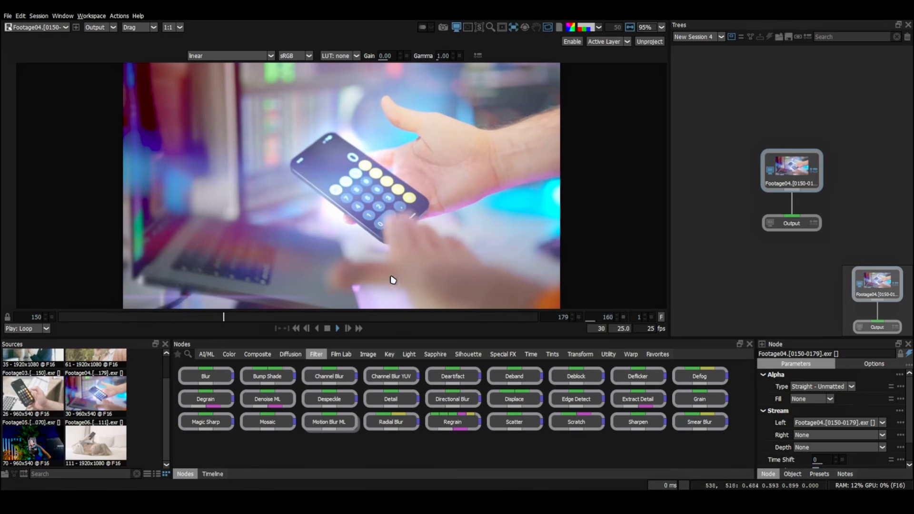
{"action": "left_click", "coordinate": [715, 37]}
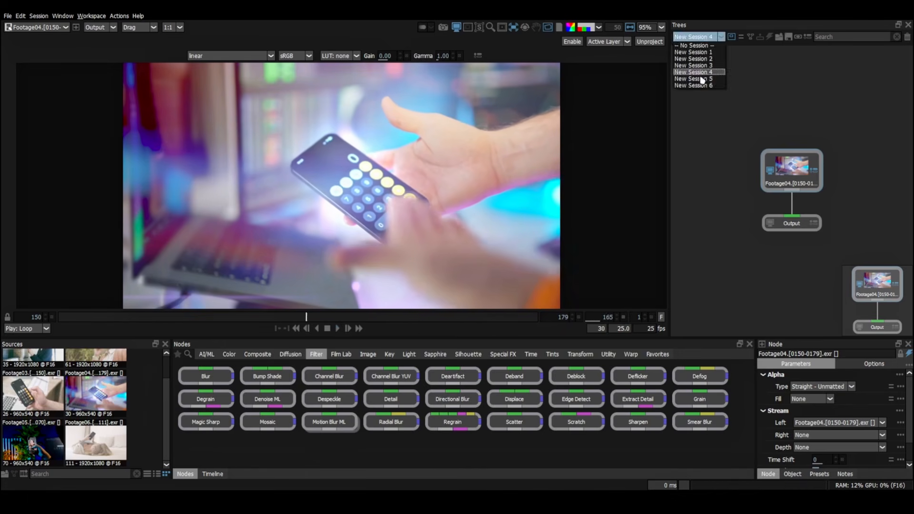
{"action": "left_click", "coordinate": [702, 79]}
{"action": "left_click", "coordinate": [338, 328]}
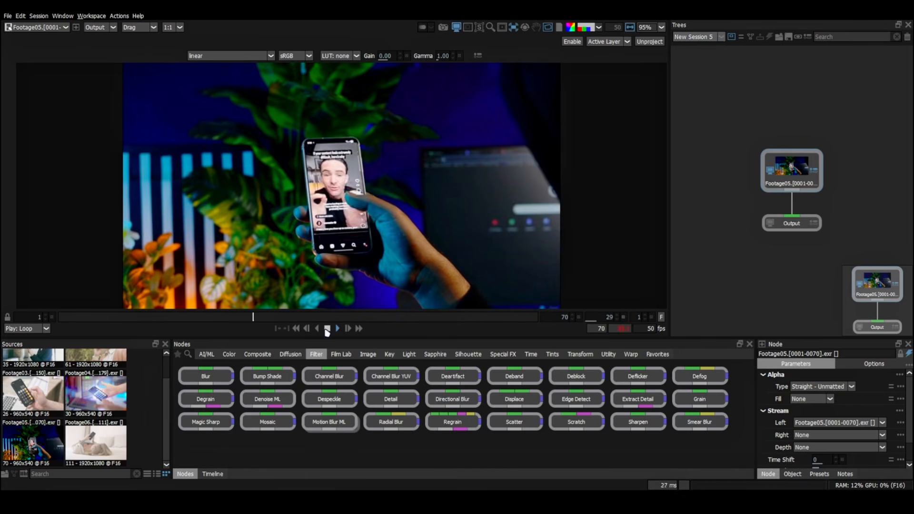
Step: Switch to New Session 6, play back Footage06, and return the playhead to frame 1
{"action": "left_click", "coordinate": [715, 37]}
{"action": "left_click", "coordinate": [699, 86]}
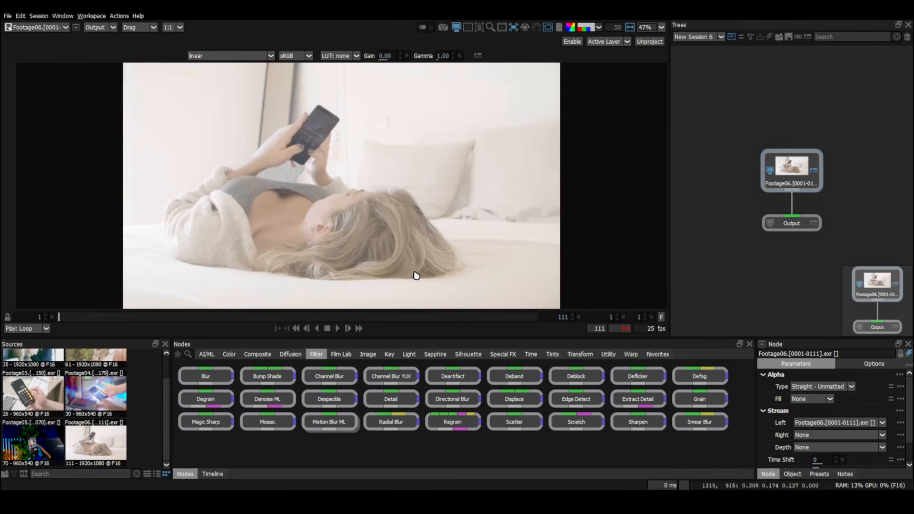
{"action": "left_click", "coordinate": [337, 328]}
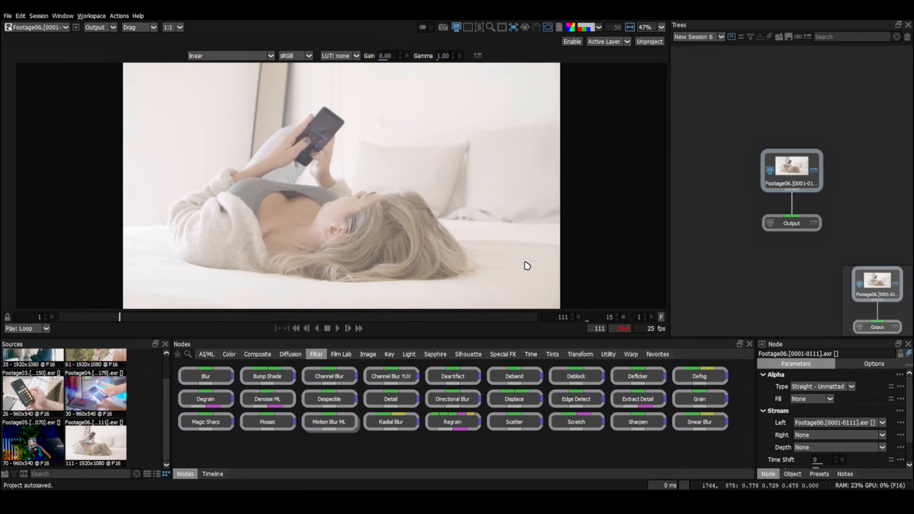
{"action": "left_click_drag", "start_coordinate": [120, 317], "coordinate": [58, 324]}
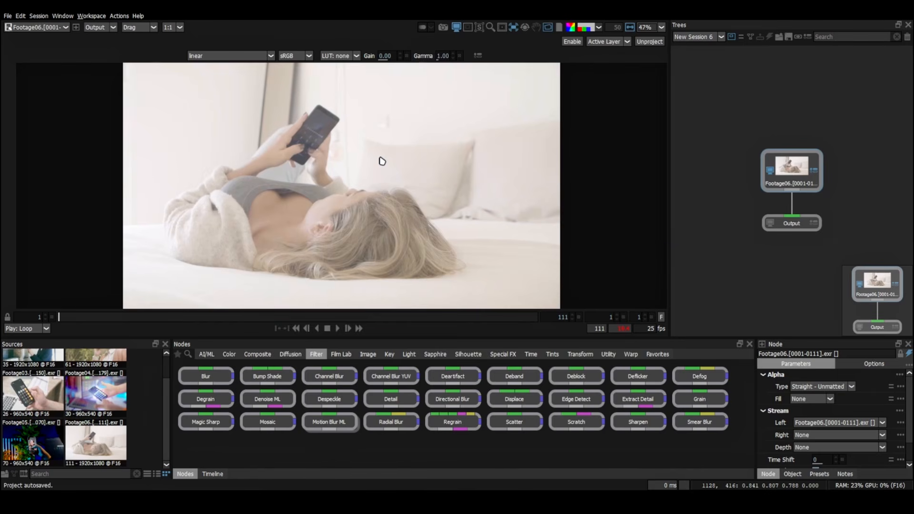
{"action": "left_click", "coordinate": [337, 328]}
Step: In New Session 1, move the Output node below the footage and insert Mask ML and Matte Assist ML nodes between them
{"action": "left_click", "coordinate": [697, 37]}
{"action": "left_click", "coordinate": [703, 58]}
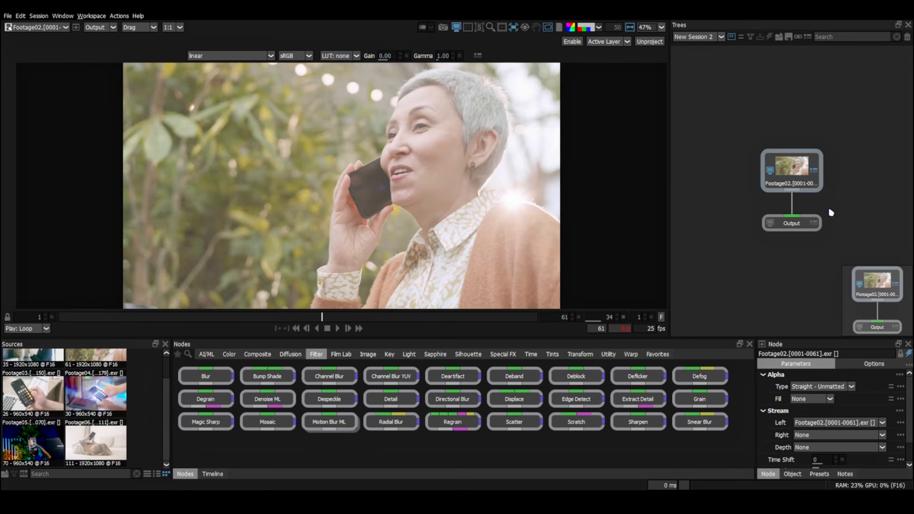
{"action": "left_click", "coordinate": [697, 36]}
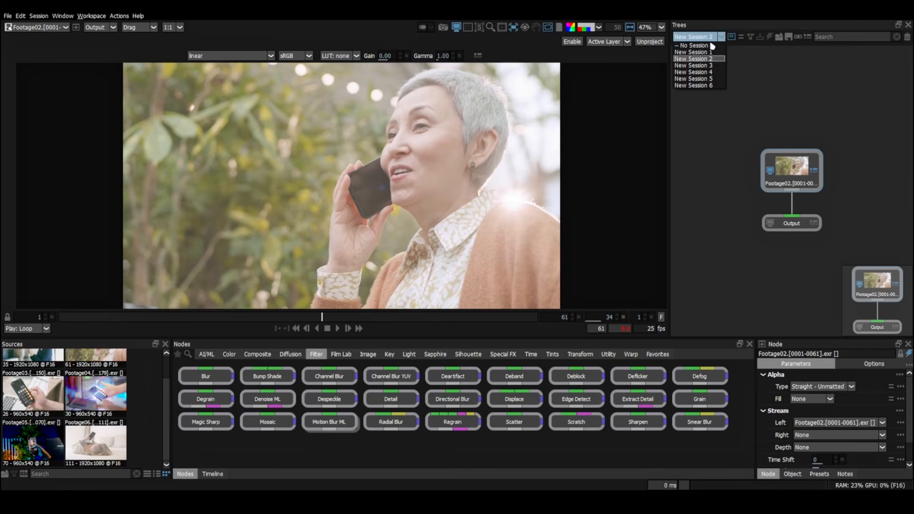
{"action": "left_click", "coordinate": [692, 50]}
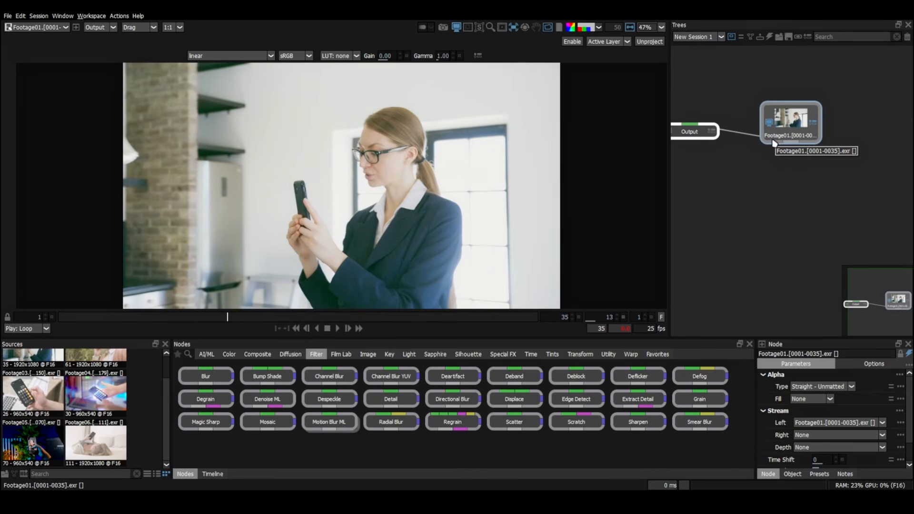
{"action": "left_click_drag", "start_coordinate": [695, 136], "coordinate": [783, 251]}
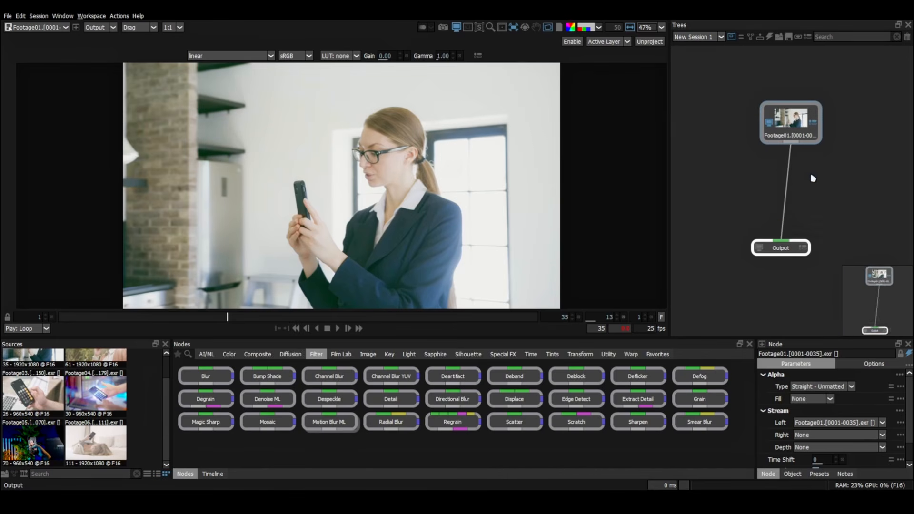
{"action": "key", "text": "Tab"}
{"action": "type", "text": "matte"}
{"action": "left_click", "coordinate": [782, 211]}
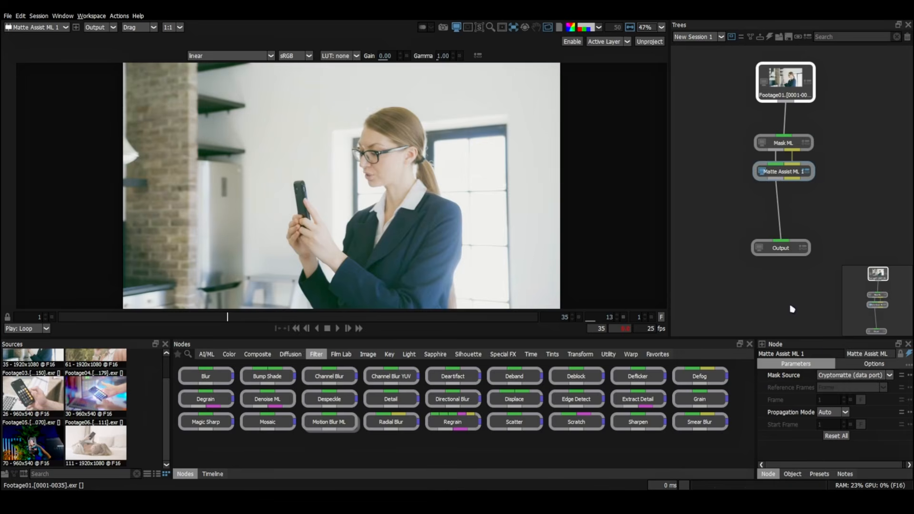
Step: Detect the phone in Footage01 with the Mask ML node and play back the Matte Assist ML result
{"action": "left_click", "coordinate": [792, 146]}
{"action": "left_click", "coordinate": [830, 455]}
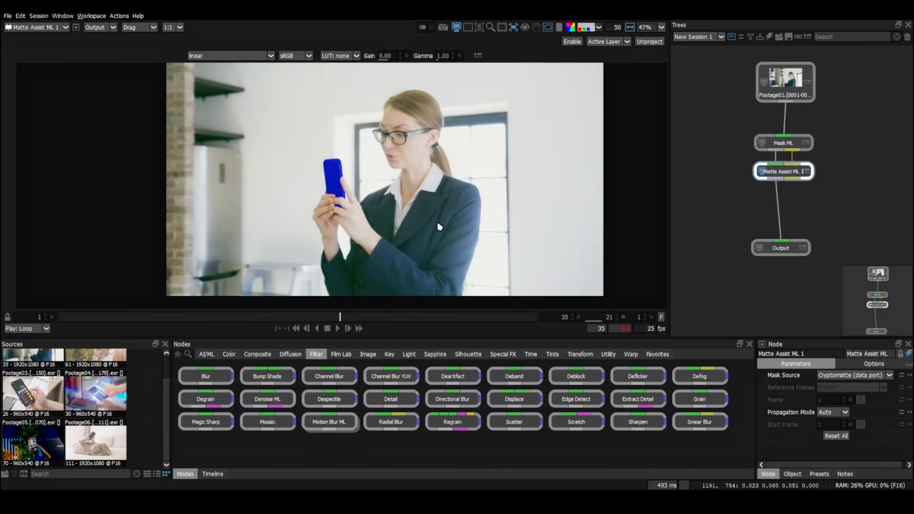
{"action": "scroll", "coordinate": [438, 223], "scroll_direction": "up", "scroll_amount": 1}
{"action": "left_click_drag", "start_coordinate": [337, 330], "coordinate": [350, 329]}
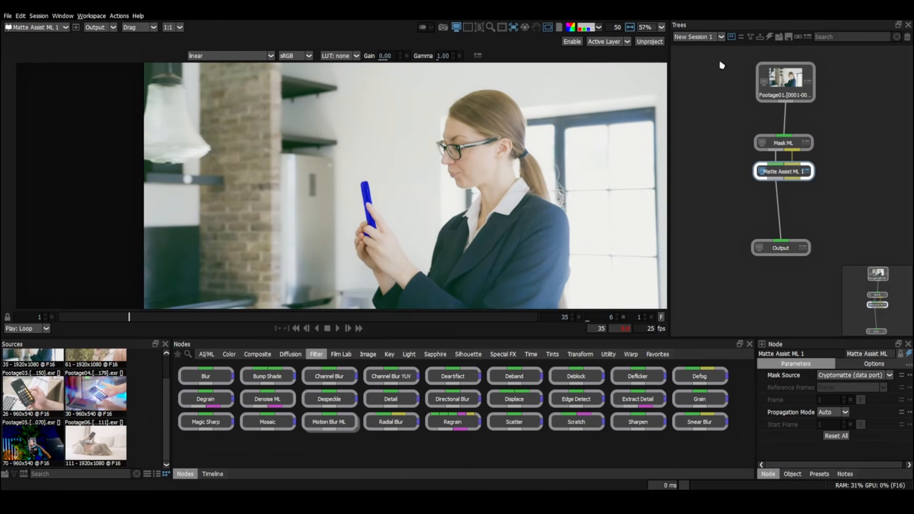
Step: In New Session 2, insert Mask ML and Matte Assist ML between Footage02 and the Output, and detect the phone
{"action": "left_click", "coordinate": [710, 36]}
{"action": "left_click", "coordinate": [697, 60]}
{"action": "key", "text": "Tab"}
{"action": "type", "text": "ma"}
{"action": "left_click", "coordinate": [780, 249]}
{"action": "left_click", "coordinate": [790, 376]}
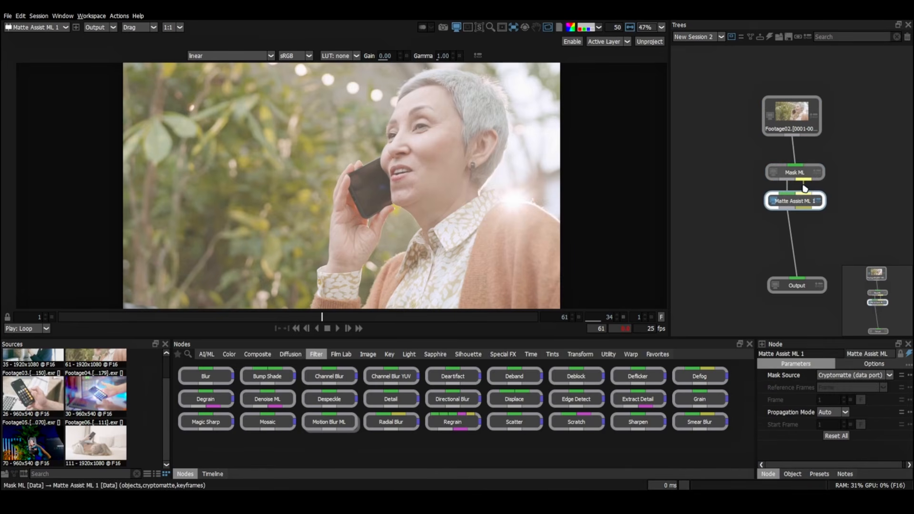
{"action": "left_click", "coordinate": [794, 172]}
{"action": "left_click", "coordinate": [838, 453]}
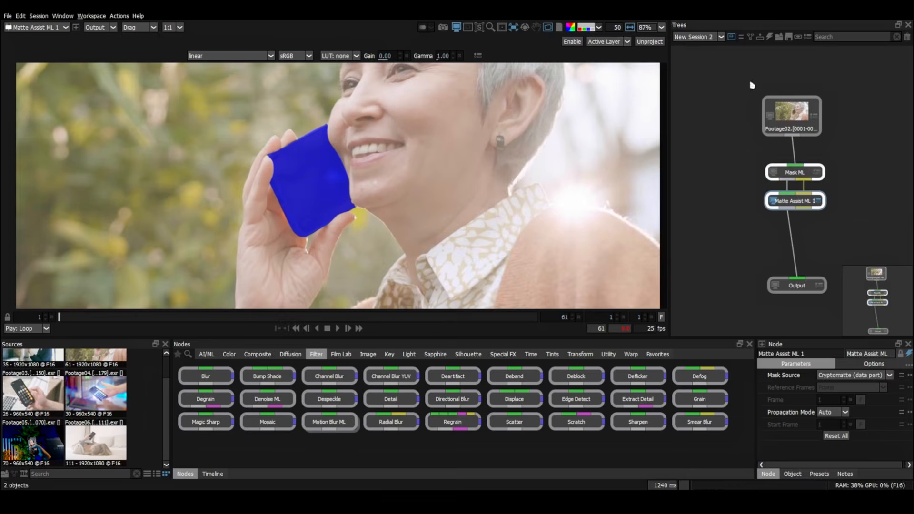
Step: Paste the two mask nodes into New Session 3, connect them to Footage03, detect objects with the prompt "Phone" and scrub through the matte
{"action": "left_click", "coordinate": [721, 37]}
{"action": "left_click", "coordinate": [694, 66]}
{"action": "key", "text": "ctrl+v"}
{"action": "left_click_drag", "start_coordinate": [803, 131], "coordinate": [829, 188]}
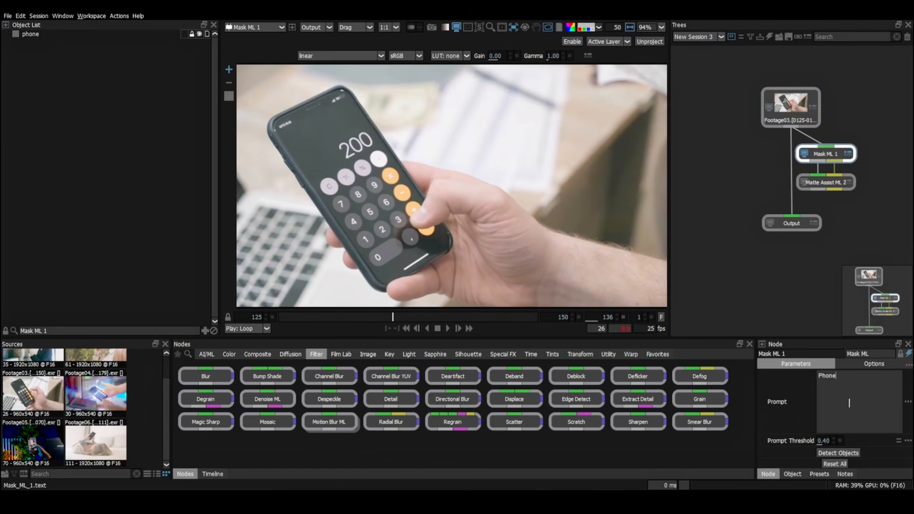
{"action": "left_click", "coordinate": [837, 453]}
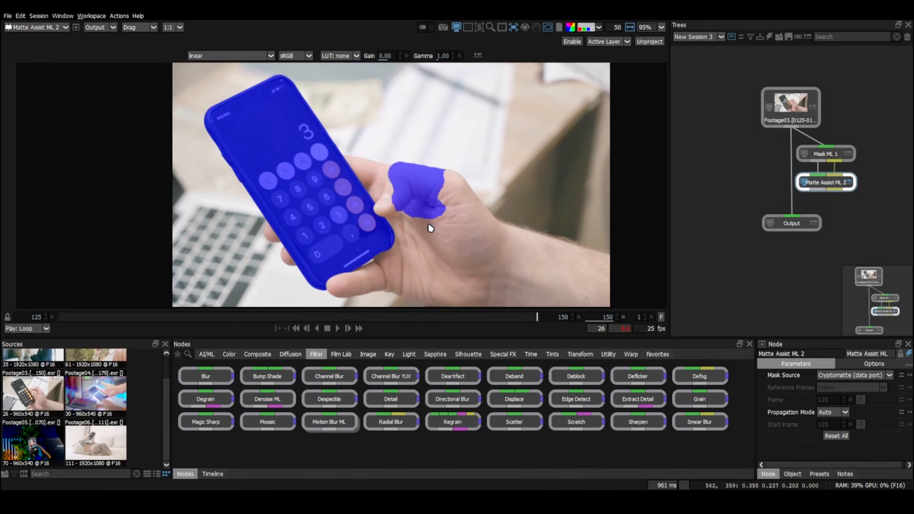
{"action": "left_click_drag", "start_coordinate": [476, 317], "coordinate": [499, 321]}
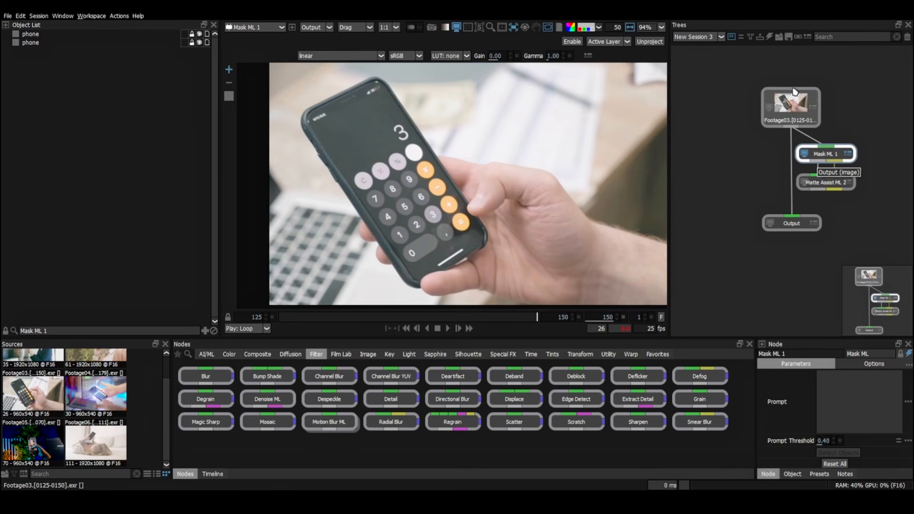
Step: Select the Footage03, Mask ML and Matte Assist ML nodes and switch to New Session 4 to view its node tree
{"action": "left_click_drag", "start_coordinate": [871, 117], "coordinate": [791, 197]}
{"action": "left_click", "coordinate": [710, 37]}
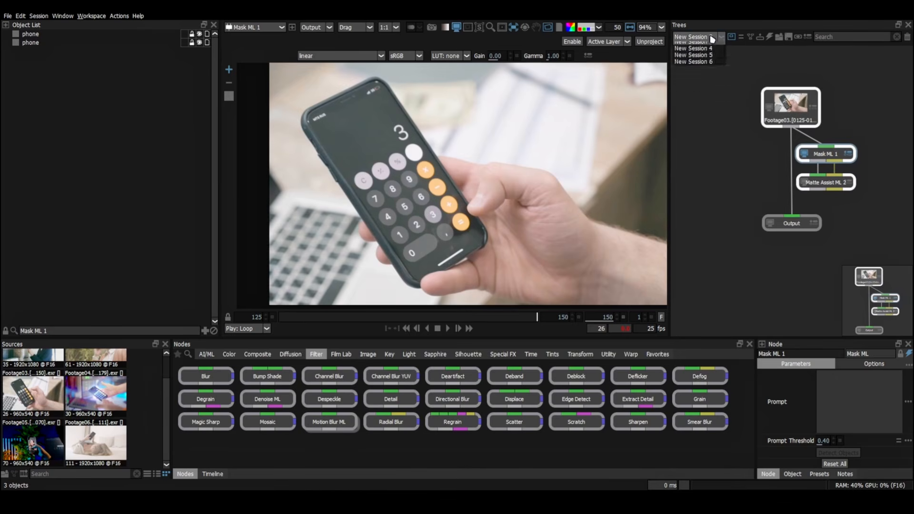
{"action": "left_click", "coordinate": [708, 76]}
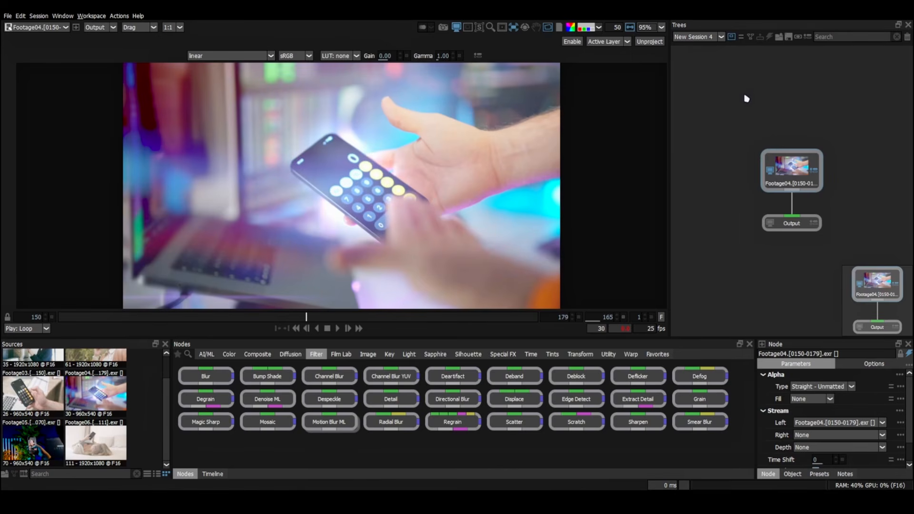
{"action": "left_click", "coordinate": [718, 37]}
{"action": "left_click", "coordinate": [750, 105]}
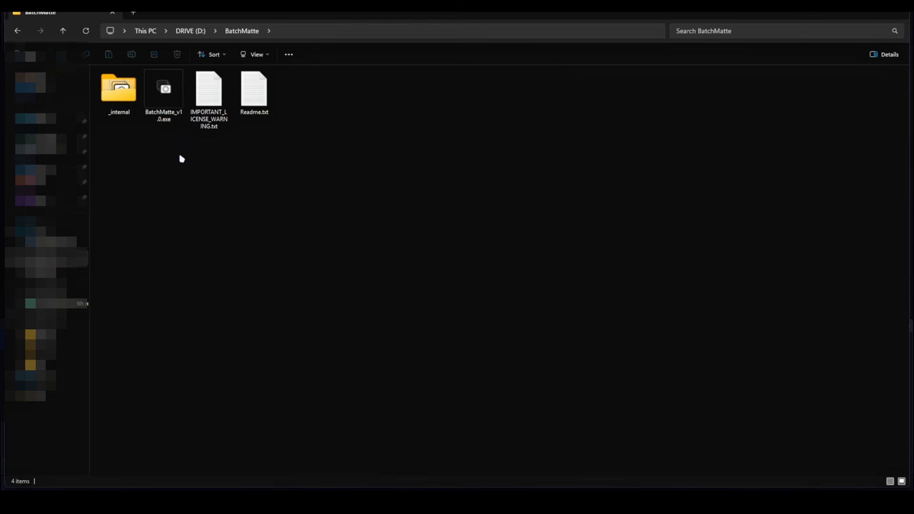
Step: In File Explorer, check the contents of BatchMatte's _internal folder, return to the BatchMatte folder and launch BatchMatte_v1.0.exe
{"action": "double_click", "coordinate": [123, 96]}
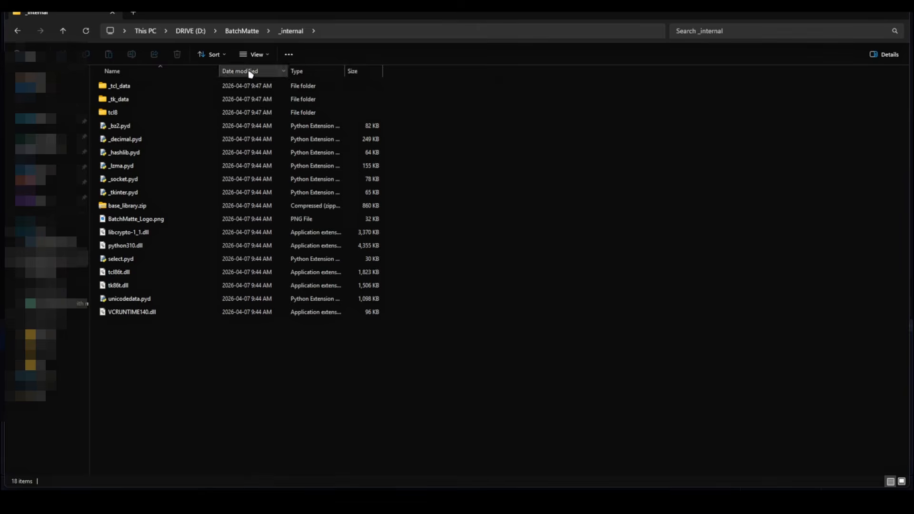
{"action": "left_click", "coordinate": [240, 31]}
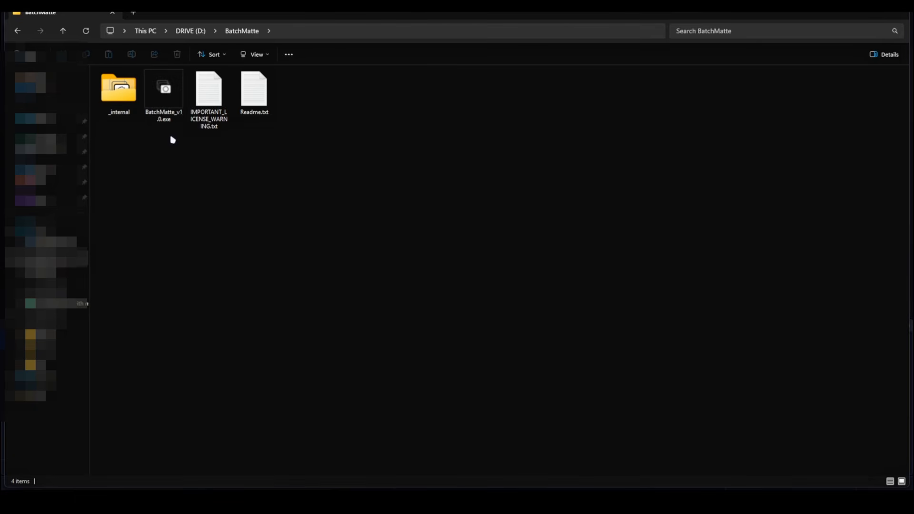
{"action": "double_click", "coordinate": [164, 116]}
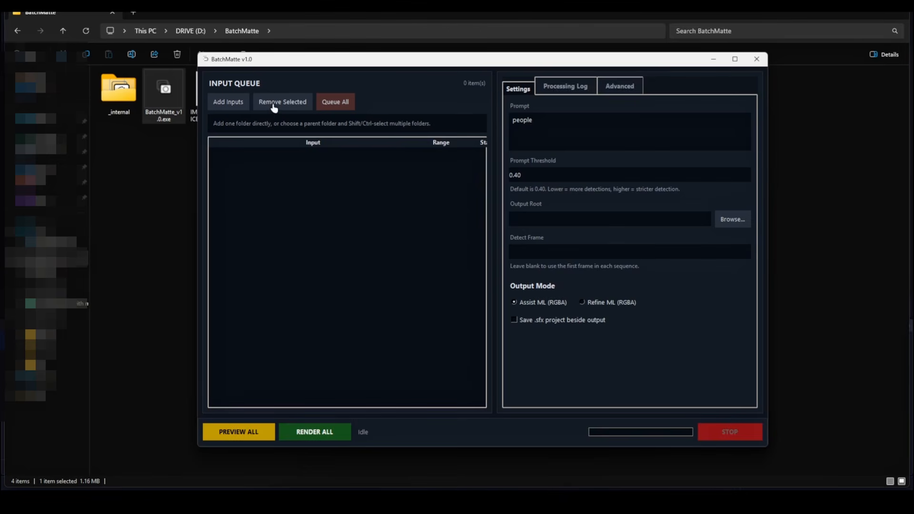
{"action": "left_click_drag", "start_coordinate": [223, 62], "coordinate": [230, 56]}
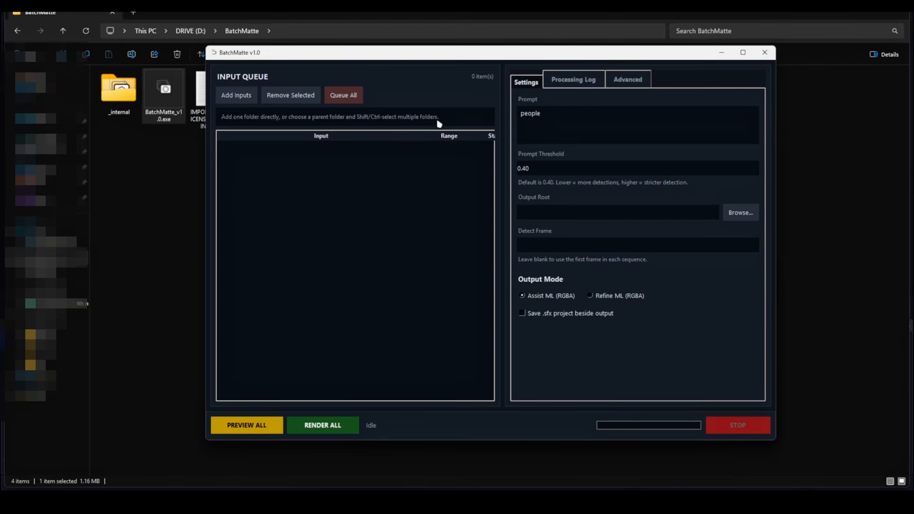
Step: Add the six folders Footage01 to Footage06 from the Desktop's Footages folder to the input queue
{"action": "left_click", "coordinate": [240, 96]}
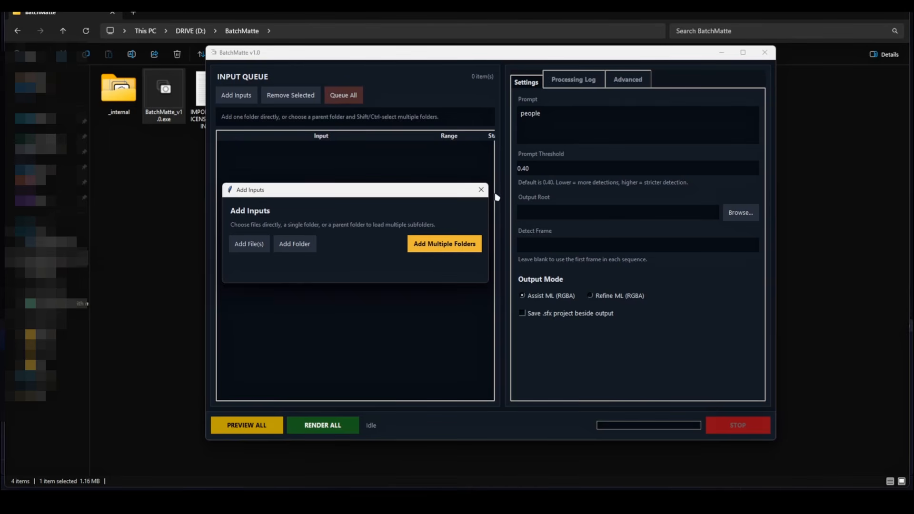
{"action": "left_click", "coordinate": [428, 244]}
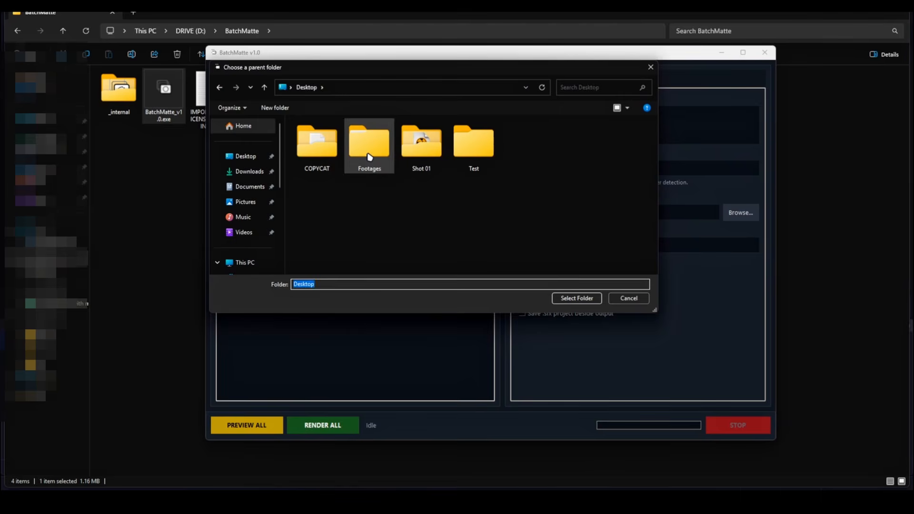
{"action": "double_click", "coordinate": [369, 157]}
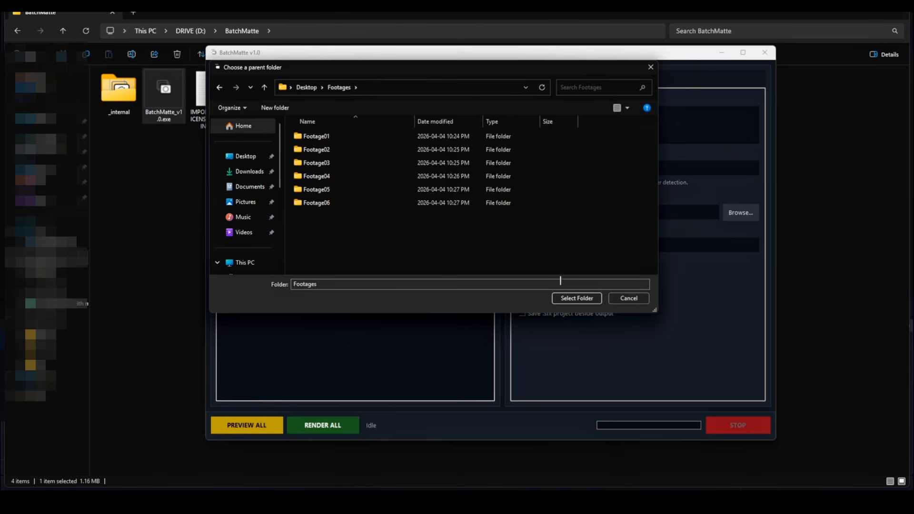
{"action": "left_click", "coordinate": [577, 298]}
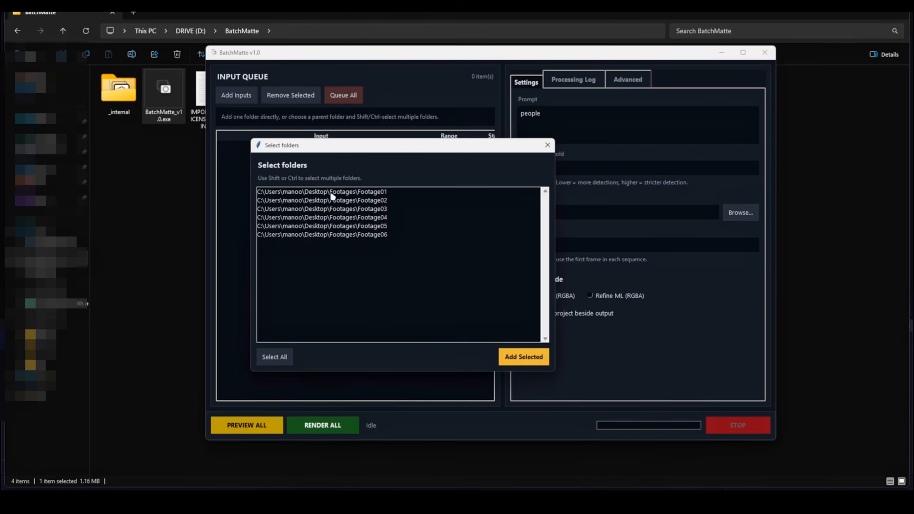
{"action": "left_click", "coordinate": [332, 193]}
{"action": "left_click", "coordinate": [334, 235], "text": "shift"}
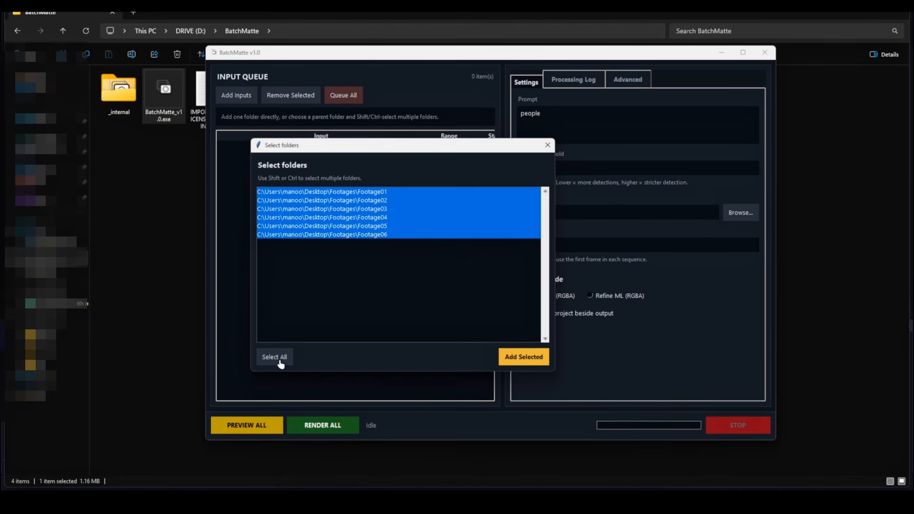
{"action": "left_click", "coordinate": [522, 357]}
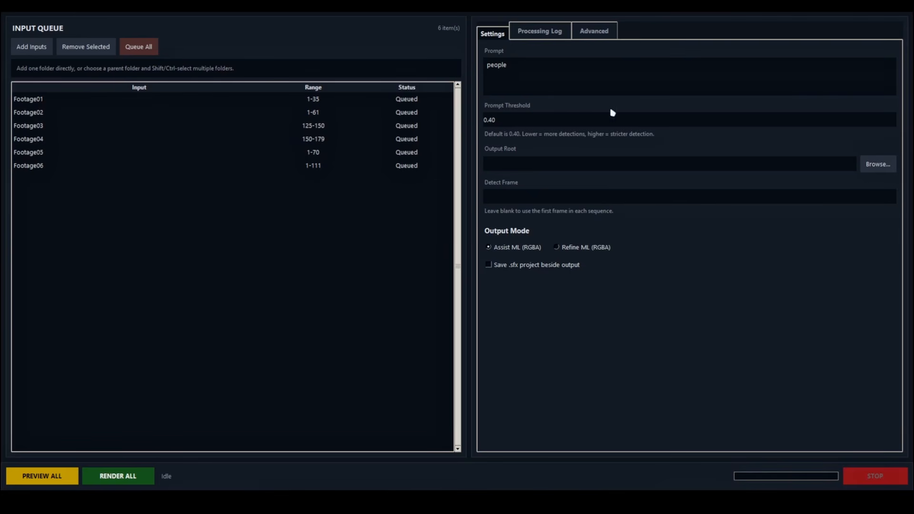
Step: Look through the processing log and advanced options, and replace the detection prompt with "Phone"
{"action": "left_click", "coordinate": [540, 33]}
{"action": "left_click", "coordinate": [594, 31]}
{"action": "left_click", "coordinate": [493, 34]}
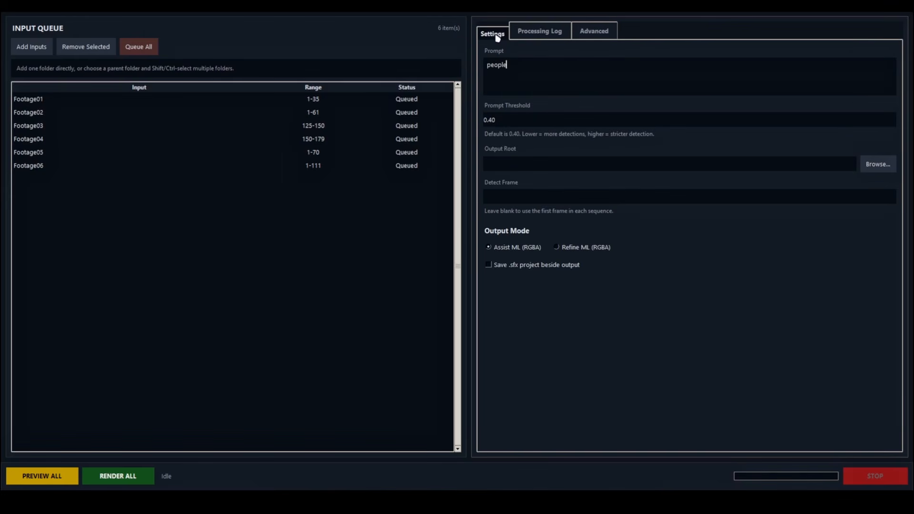
{"action": "left_click_drag", "start_coordinate": [515, 82], "coordinate": [495, 57]}
{"action": "type", "text": "Phone"}
Step: Set the output root to the Desktop's Test folder and enable saving the .sfx project beside the output
{"action": "left_click", "coordinate": [878, 165]}
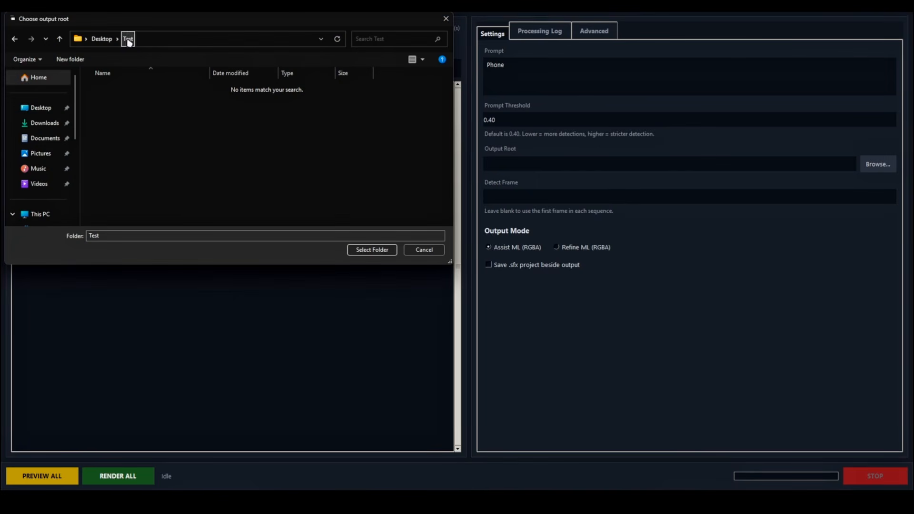
{"action": "left_click", "coordinate": [372, 250]}
{"action": "double_click", "coordinate": [541, 164]}
{"action": "left_click", "coordinate": [517, 197]}
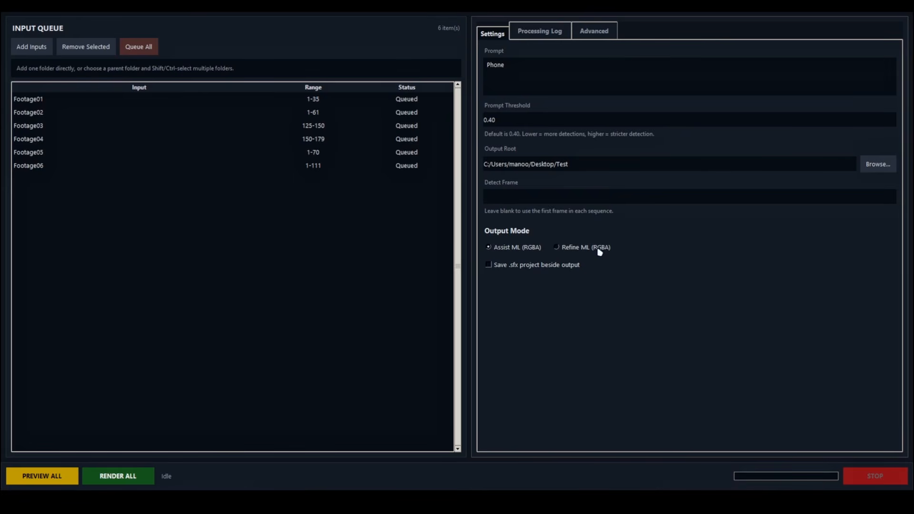
{"action": "left_click", "coordinate": [489, 267]}
Step: Check the processing log and advanced options, and render all queued footage folders
{"action": "left_click", "coordinate": [536, 34]}
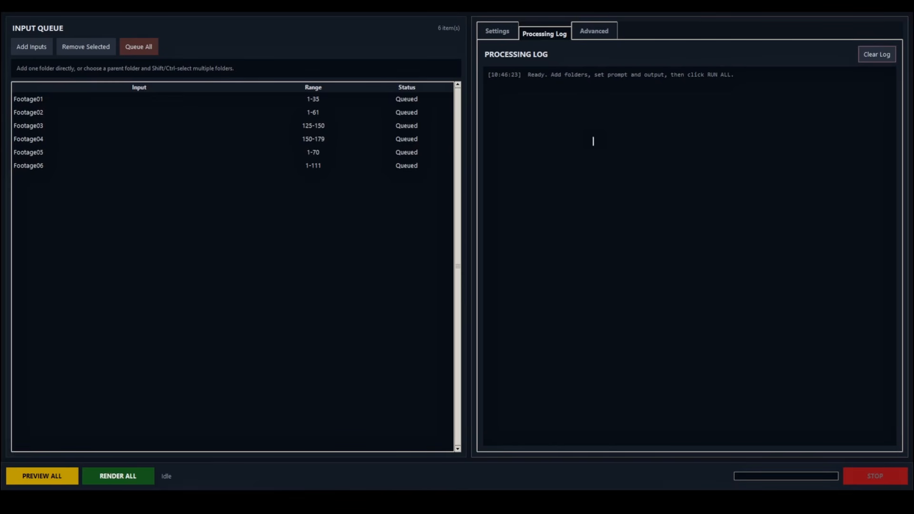
{"action": "left_click", "coordinate": [595, 34]}
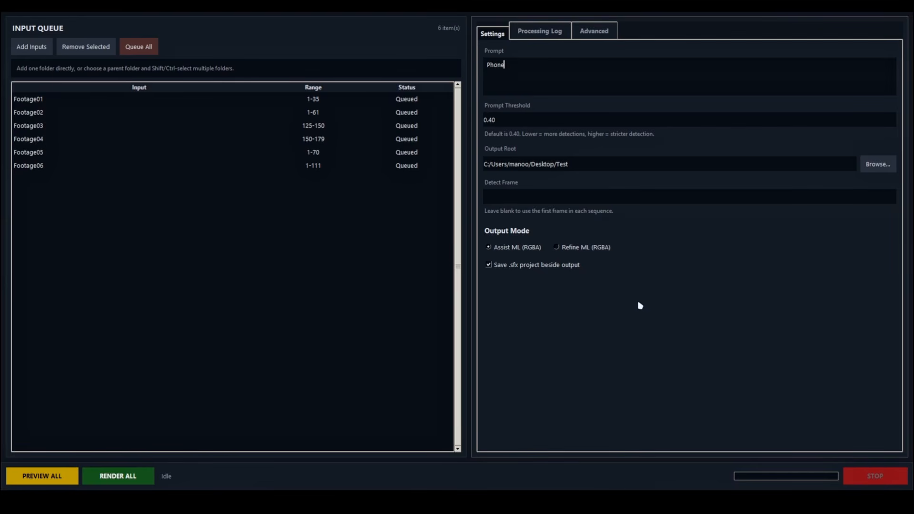
{"action": "left_click", "coordinate": [118, 477]}
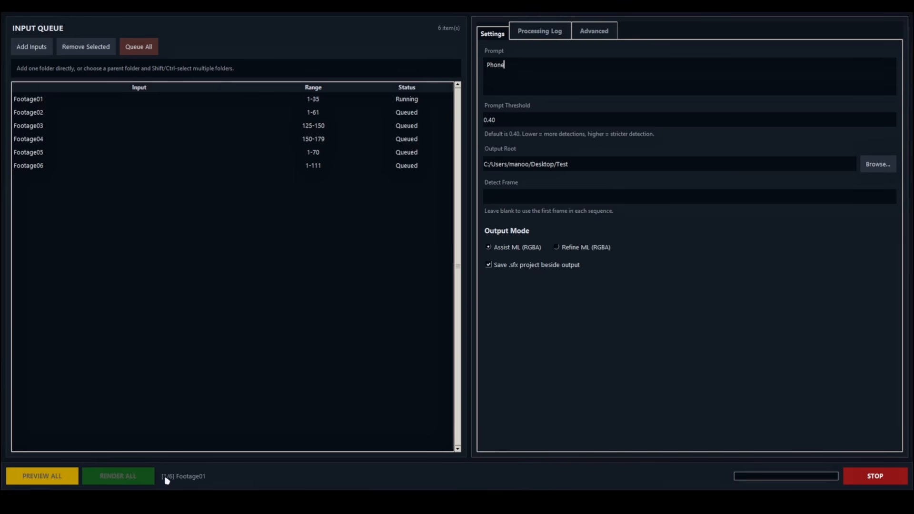
Step: Review the processing log of the batch render and dismiss the completion message
{"action": "left_click", "coordinate": [542, 33]}
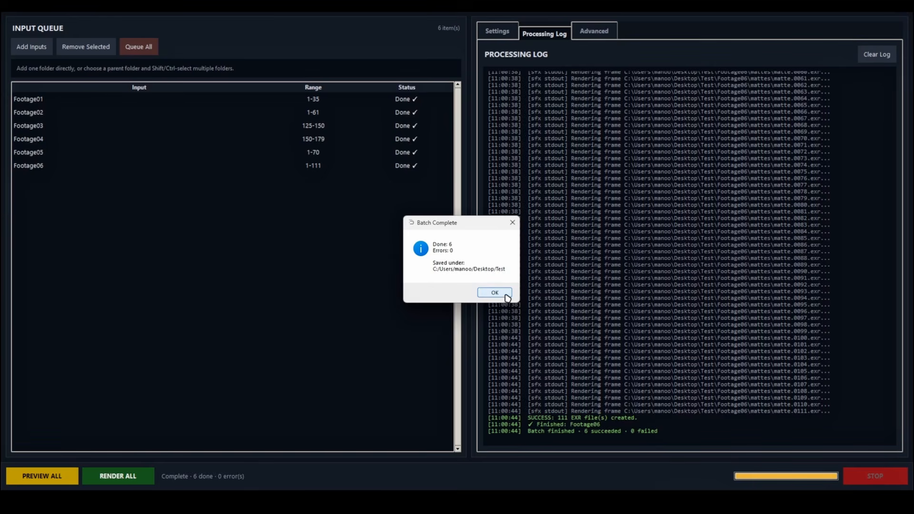
{"action": "left_click_drag", "start_coordinate": [454, 227], "coordinate": [351, 231]}
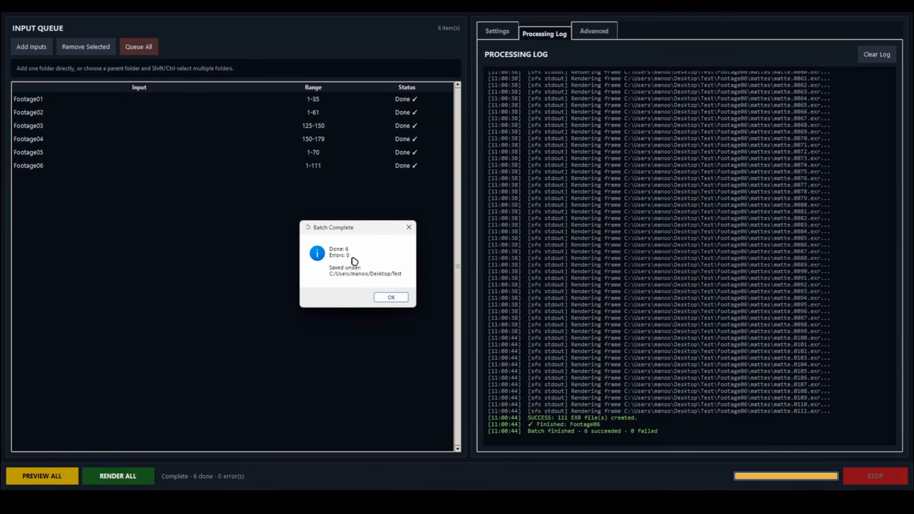
{"action": "left_click", "coordinate": [390, 297]}
{"action": "scroll", "coordinate": [678, 285], "scroll_direction": "up", "scroll_amount": 20}
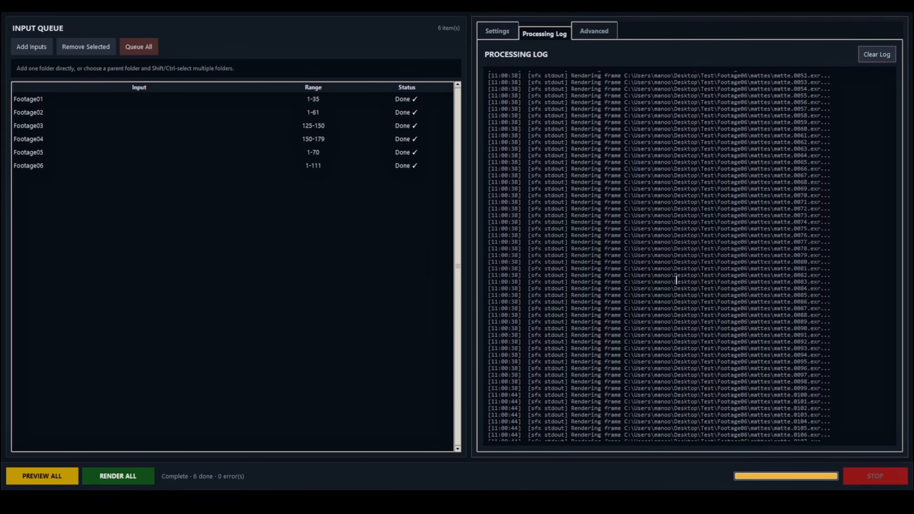
{"action": "scroll", "coordinate": [680, 291], "scroll_direction": "down", "scroll_amount": 20}
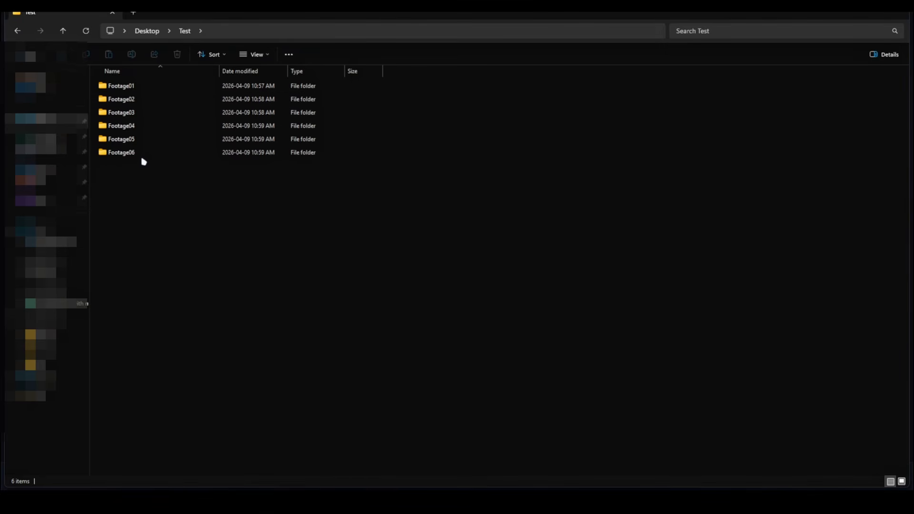
Step: In File Explorer, inspect the Footage01 output in the Test folder and open its mattes folder
{"action": "mouse_move", "coordinate": [142, 90]}
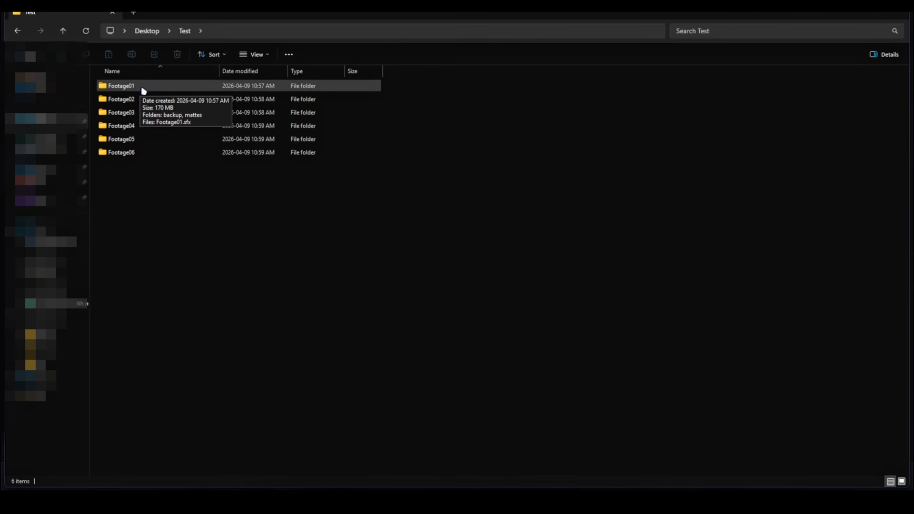
{"action": "double_click", "coordinate": [132, 87]}
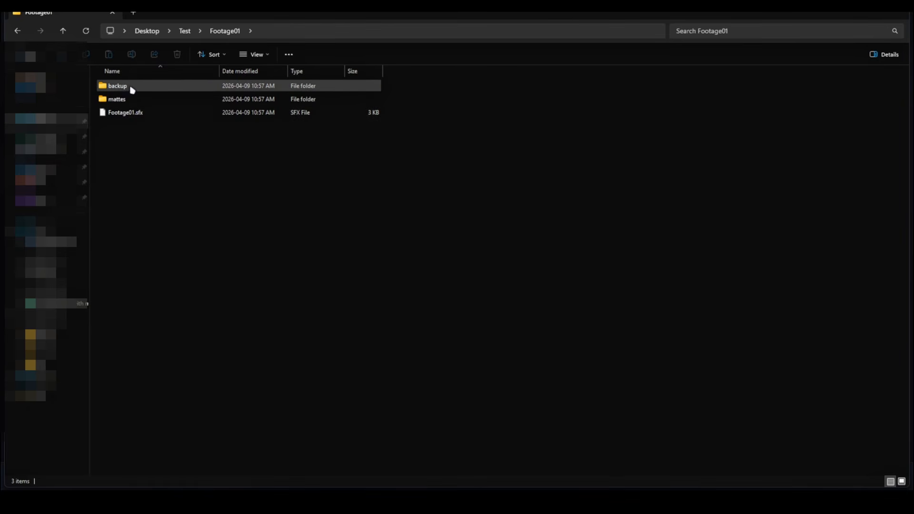
{"action": "mouse_move", "coordinate": [132, 88]}
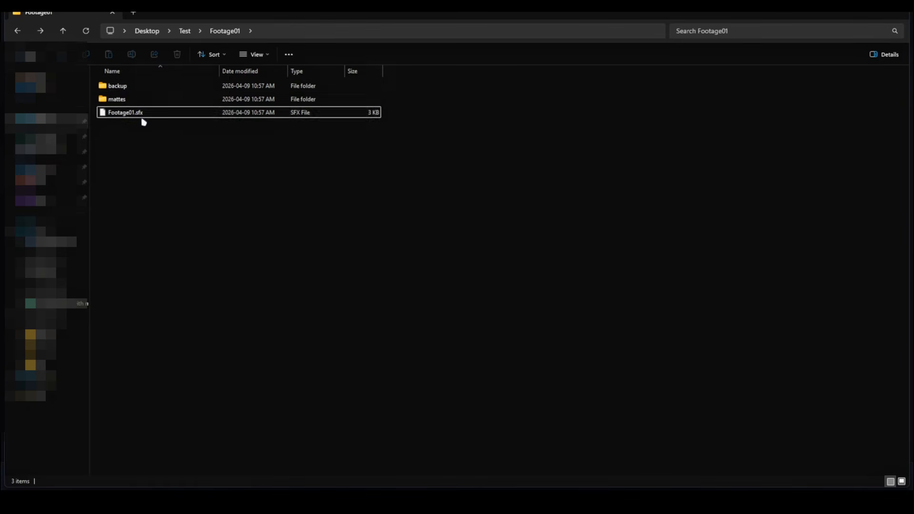
{"action": "mouse_move", "coordinate": [140, 119]}
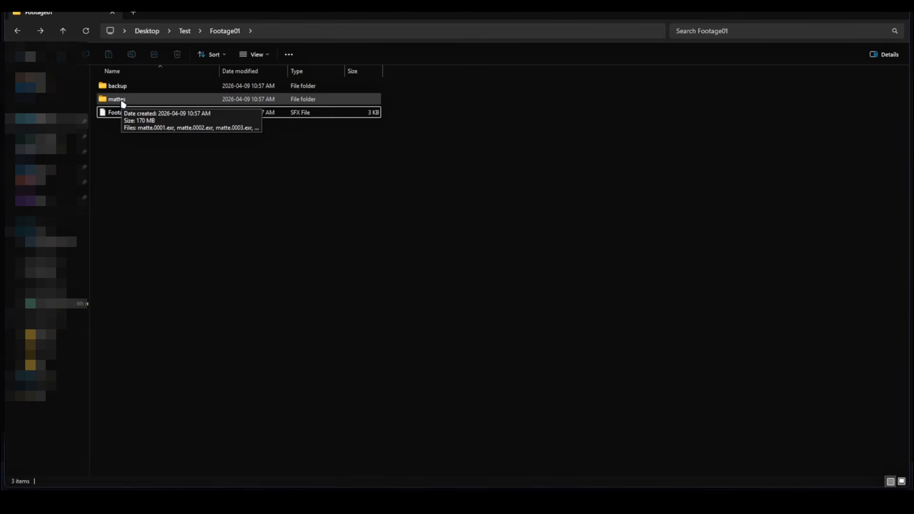
{"action": "double_click", "coordinate": [123, 101]}
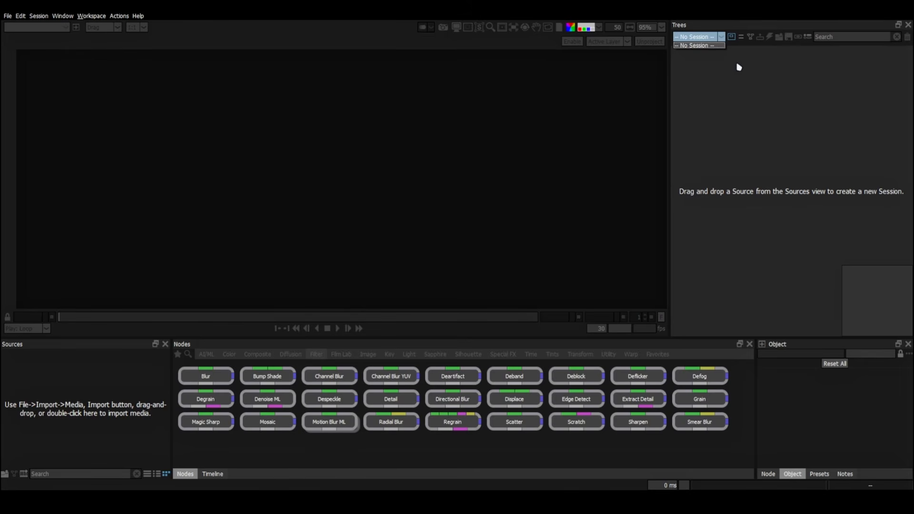
Step: Switch to Silhouette and import the rendered matte EXR sequences from the footage output folders
{"action": "double_click", "coordinate": [149, 388]}
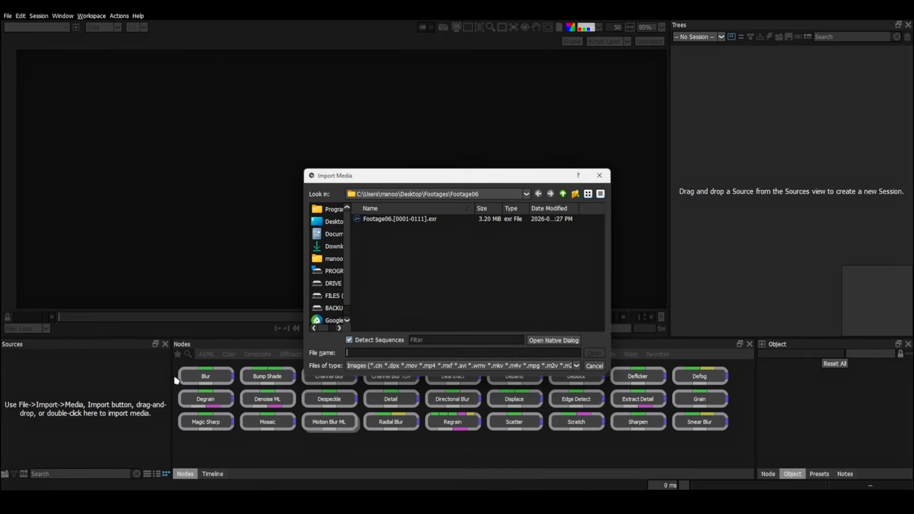
{"action": "left_click", "coordinate": [563, 194]}
{"action": "double_click", "coordinate": [397, 219]}
{"action": "left_click", "coordinate": [562, 193]}
{"action": "double_click", "coordinate": [372, 227]}
{"action": "double_click", "coordinate": [388, 218]}
{"action": "left_click", "coordinate": [563, 194]}
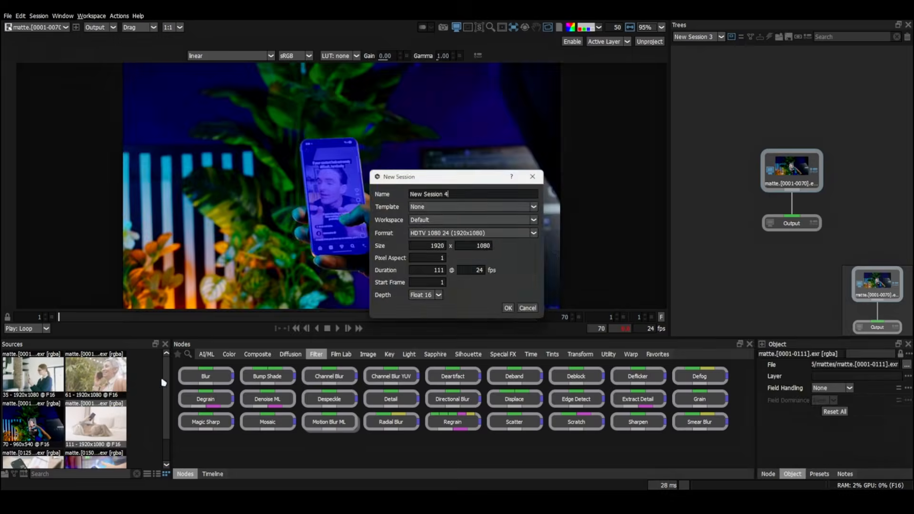
Step: Play and scrub the matte sequence in New Session 1, toggling the alpha view to check the phone matte
{"action": "left_click", "coordinate": [720, 37]}
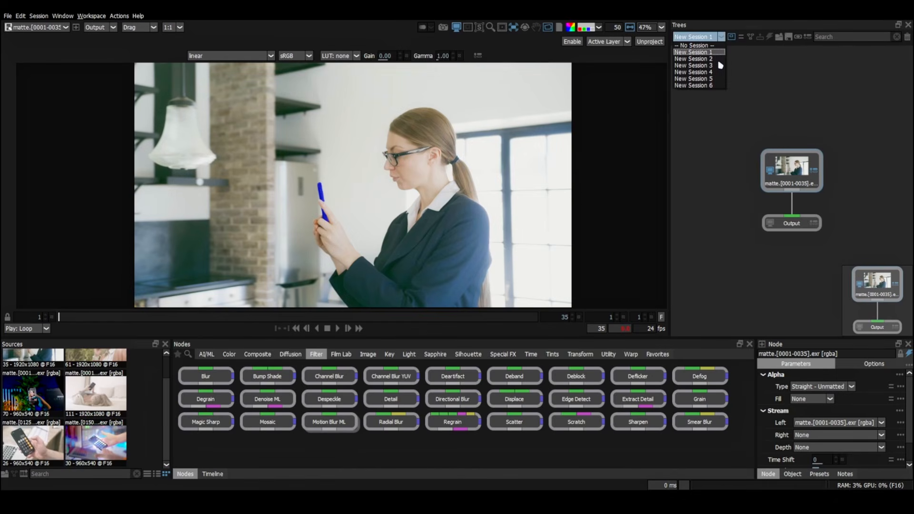
{"action": "key", "text": "Escape"}
{"action": "left_click_drag", "start_coordinate": [386, 205], "coordinate": [367, 214]}
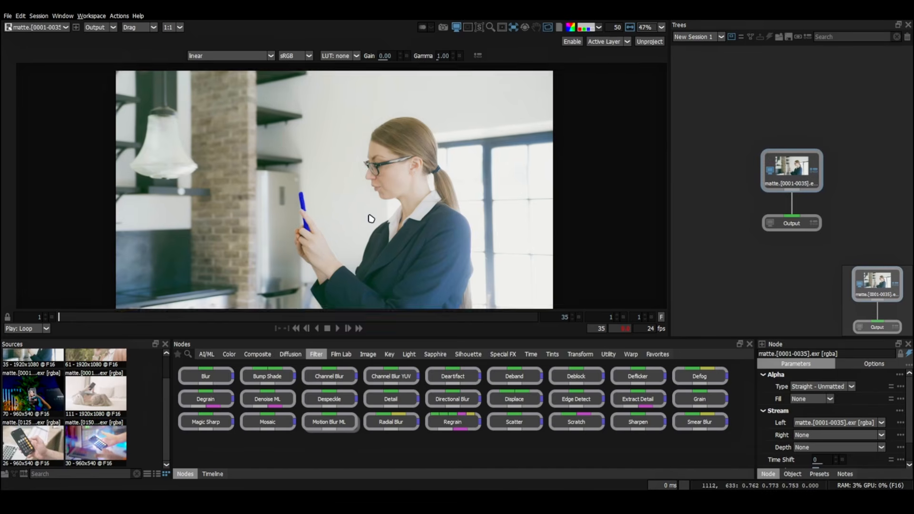
{"action": "key", "text": "a"}
{"action": "left_click", "coordinate": [337, 328]}
{"action": "key", "text": "a"}
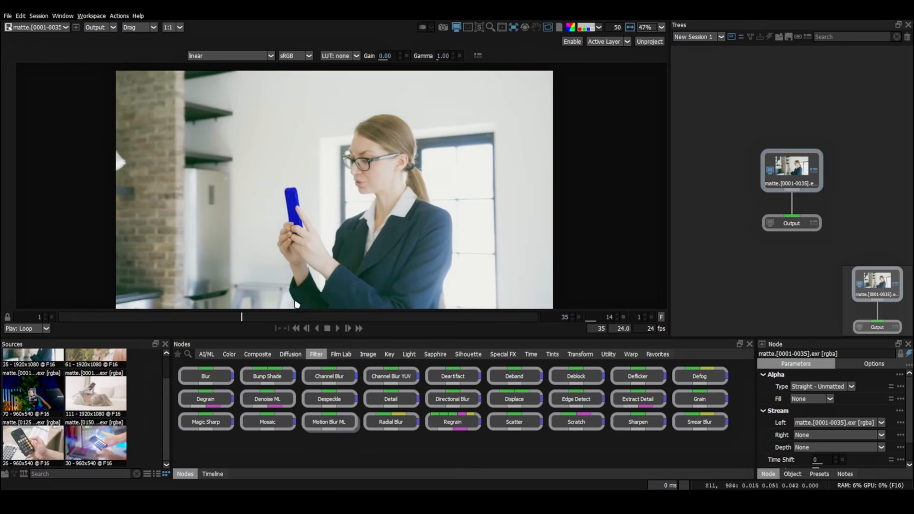
{"action": "left_click_drag", "start_coordinate": [325, 317], "coordinate": [554, 316]}
{"action": "left_click_drag", "start_coordinate": [478, 221], "coordinate": [550, 214]}
Step: Switch to New Session 2, scrub through its frames and toggle the alpha view to inspect the phone matte
{"action": "left_click", "coordinate": [704, 37]}
{"action": "left_click", "coordinate": [703, 59]}
{"action": "left_click_drag", "start_coordinate": [319, 318], "coordinate": [241, 317]}
{"action": "scroll", "coordinate": [397, 205], "scroll_direction": "up", "scroll_amount": 5}
{"action": "key", "text": "a"}
{"action": "key", "text": "a"}
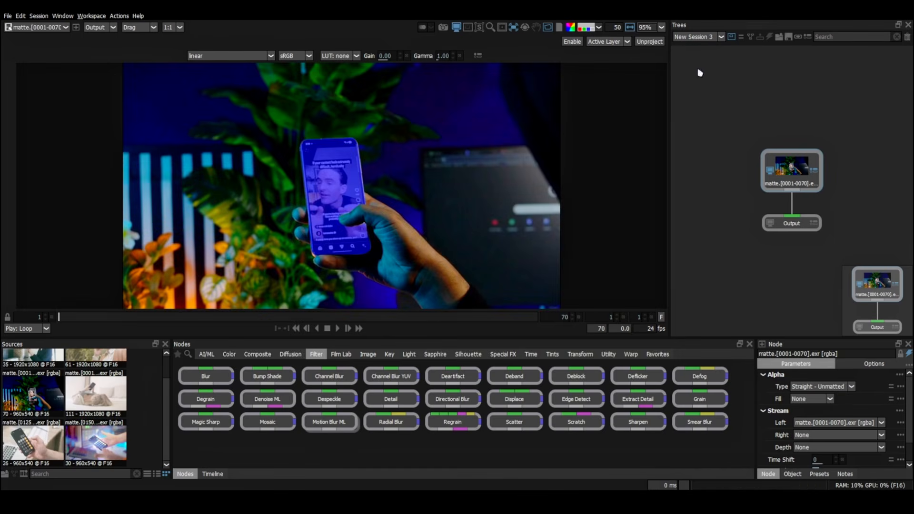
Step: In New Session 3, scrub the sequence and toggle between colour and alpha to examine the matte edges around the thumb
{"action": "key", "text": "a"}
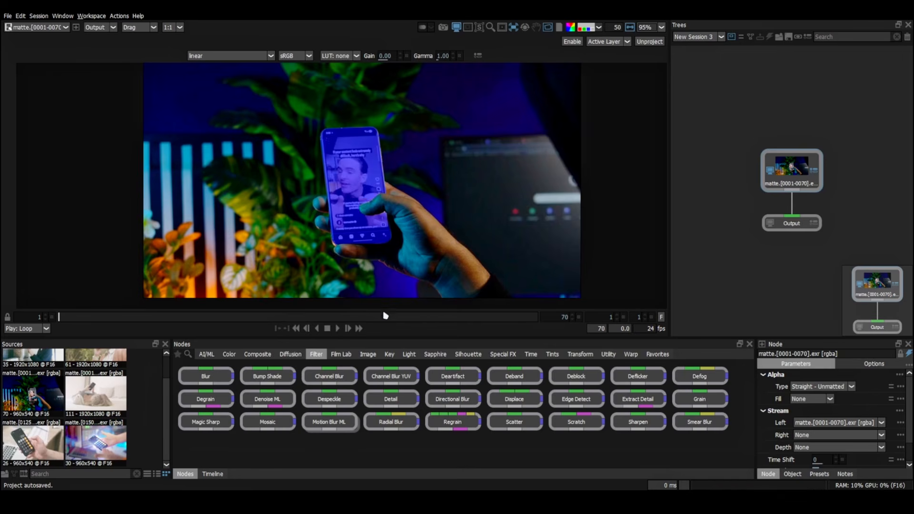
{"action": "mouse_move", "coordinate": [394, 317]}
{"action": "left_mouse_down"}
{"action": "mouse_move", "coordinate": [509, 318]}
{"action": "mouse_move", "coordinate": [411, 318]}
{"action": "left_mouse_up"}
{"action": "scroll", "coordinate": [349, 177], "scroll_direction": "up", "scroll_amount": 4}
{"action": "key", "text": "a"}
{"action": "key", "text": "a"}
{"action": "key", "text": "a"}
{"action": "key", "text": "a"}
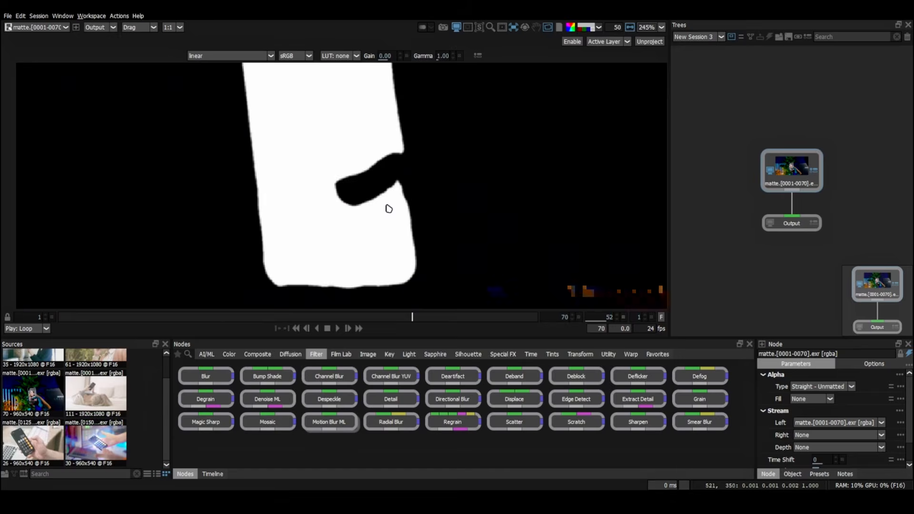
{"action": "key", "text": "a"}
{"action": "mouse_move", "coordinate": [427, 320]}
{"action": "left_mouse_down"}
{"action": "mouse_move", "coordinate": [537, 318]}
{"action": "mouse_move", "coordinate": [116, 318]}
{"action": "mouse_move", "coordinate": [52, 329]}
{"action": "mouse_move", "coordinate": [163, 318]}
{"action": "mouse_move", "coordinate": [432, 318]}
{"action": "left_mouse_up"}
{"action": "key", "text": "a"}
{"action": "scroll", "coordinate": [407, 204], "scroll_direction": "down", "scroll_amount": 3}
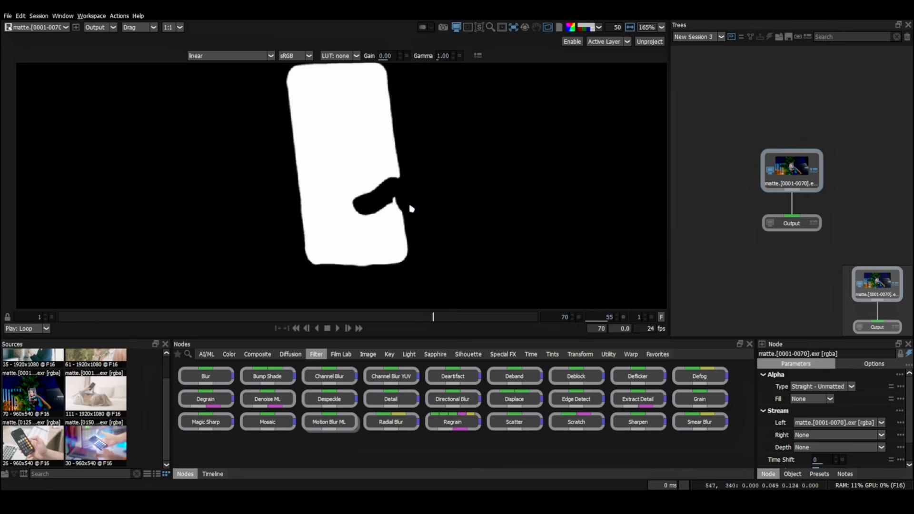
{"action": "key", "text": "a"}
{"action": "key", "text": "a"}
{"action": "left_click_drag", "start_coordinate": [501, 318], "coordinate": [452, 316]}
{"action": "key", "text": "a"}
Step: Scrub through the matte sequences in New Session 4 and New Session 5 to check the phone masks
{"action": "left_click", "coordinate": [716, 37]}
{"action": "left_click", "coordinate": [711, 72]}
{"action": "left_click_drag", "start_coordinate": [250, 316], "coordinate": [581, 320]}
{"action": "scroll", "coordinate": [320, 157], "scroll_direction": "up", "scroll_amount": 5}
{"action": "left_click_drag", "start_coordinate": [520, 319], "coordinate": [143, 316]}
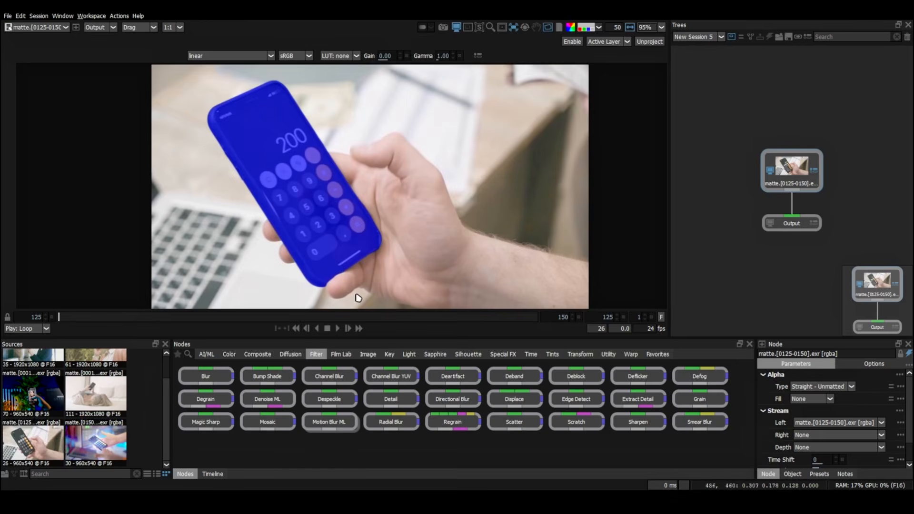
{"action": "left_click_drag", "start_coordinate": [329, 316], "coordinate": [116, 315]}
Step: Switch to New Session 6, scrub through its phone matte and return to the first frame
{"action": "left_click", "coordinate": [698, 37]}
{"action": "left_click", "coordinate": [715, 86]}
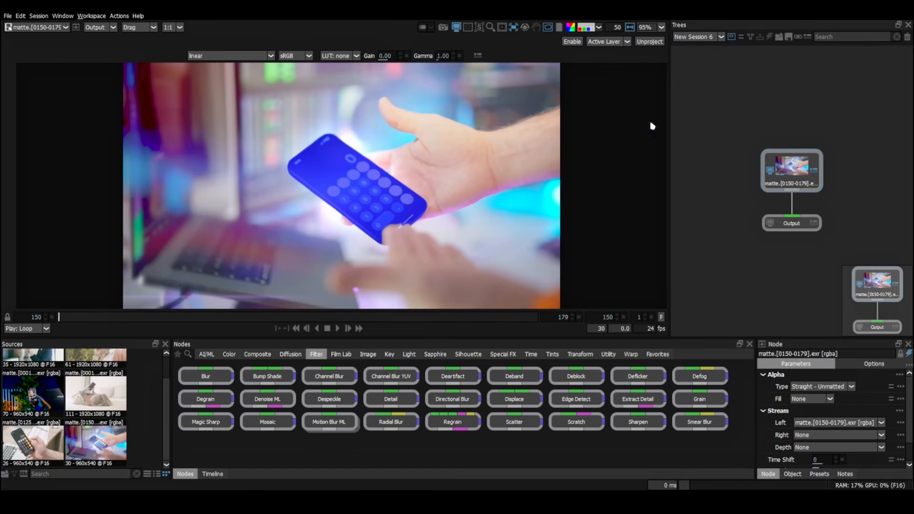
{"action": "left_click_drag", "start_coordinate": [373, 314], "coordinate": [306, 316]}
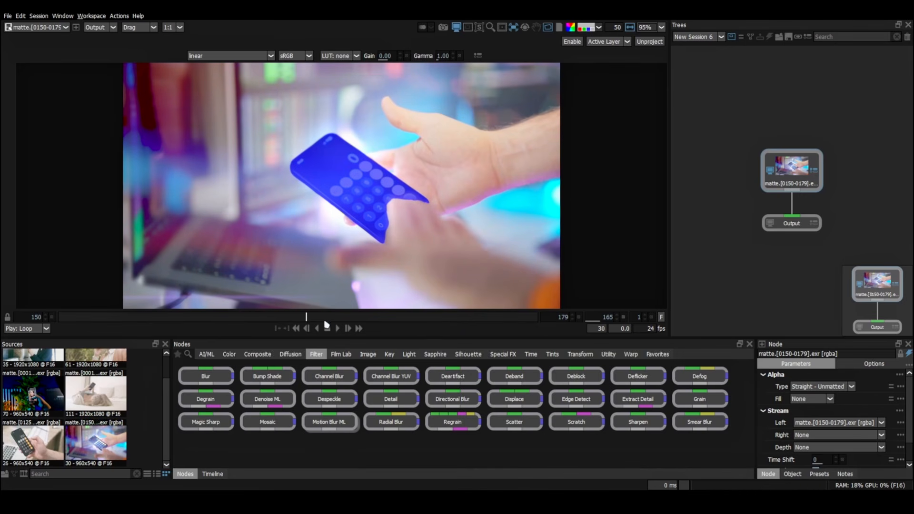
{"action": "left_click_drag", "start_coordinate": [326, 318], "coordinate": [439, 317]}
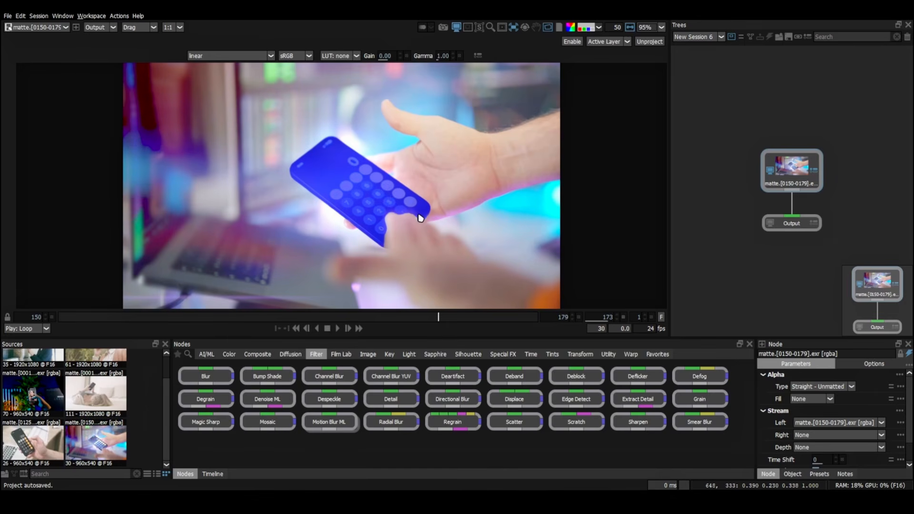
{"action": "key", "text": "Home"}
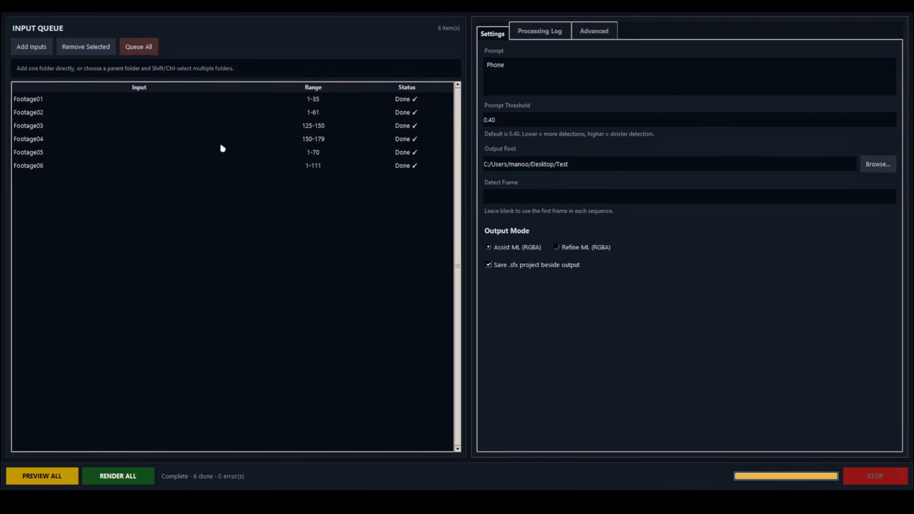
Step: Change the matte prompt to "people", render all six queued footage folders and dismiss the completion message
{"action": "triple_click", "coordinate": [515, 65]}
{"action": "type", "text": "people"}
{"action": "left_click", "coordinate": [123, 477]}
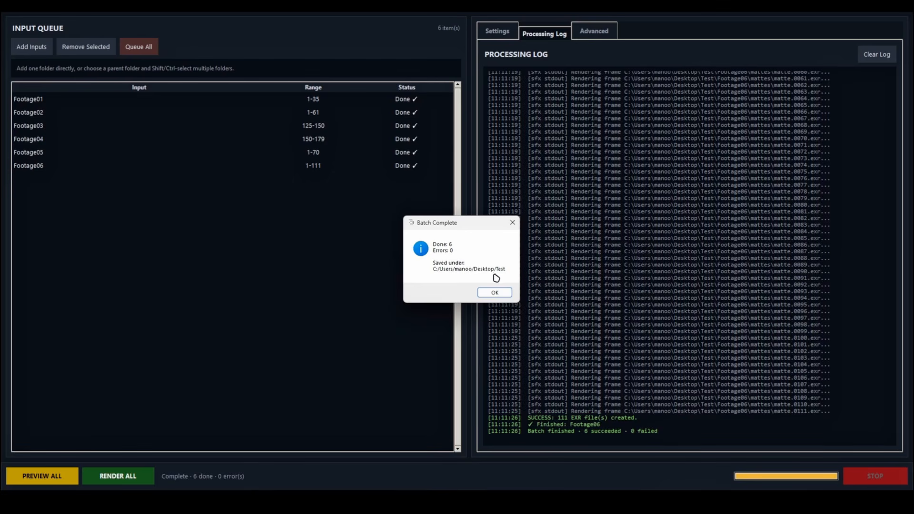
{"action": "left_click", "coordinate": [494, 295]}
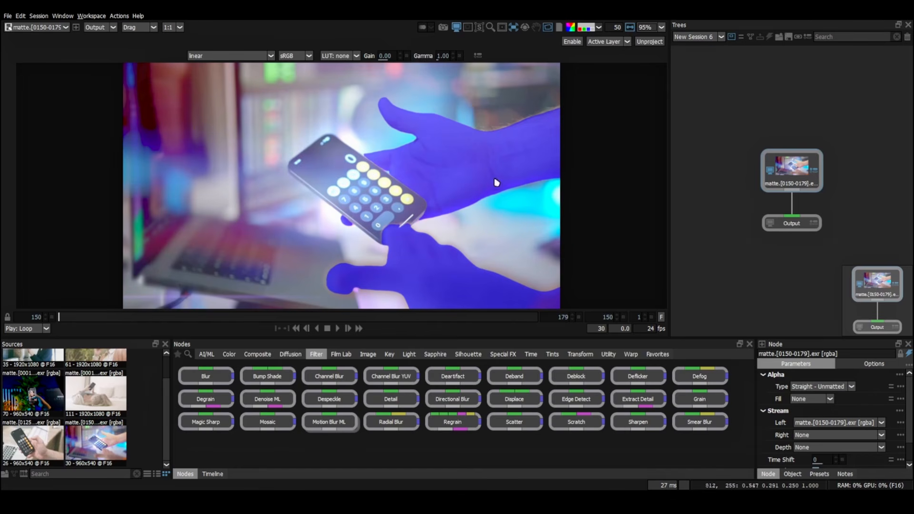
Step: In Silhouette, scrub through the people mattes in New Session 6, New Session 1 and New Session 3
{"action": "left_click_drag", "start_coordinate": [432, 318], "coordinate": [357, 328]}
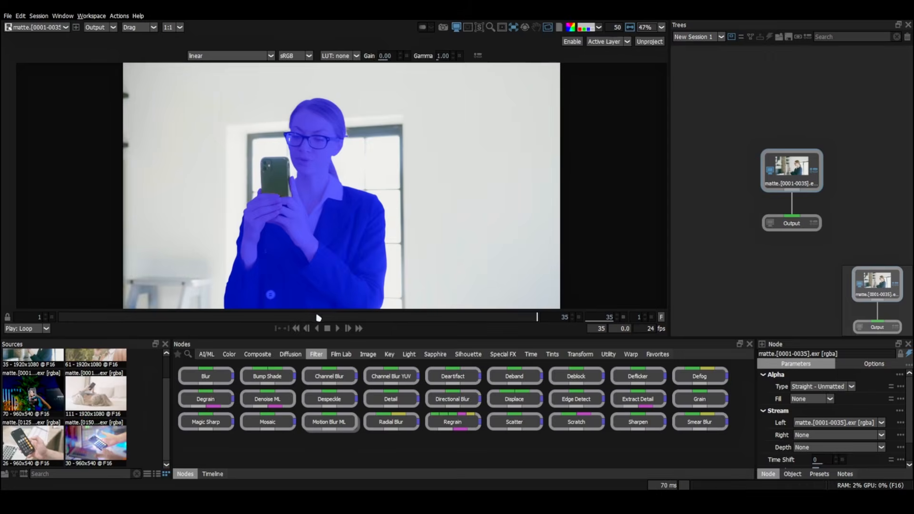
{"action": "left_click_drag", "start_coordinate": [317, 317], "coordinate": [548, 325]}
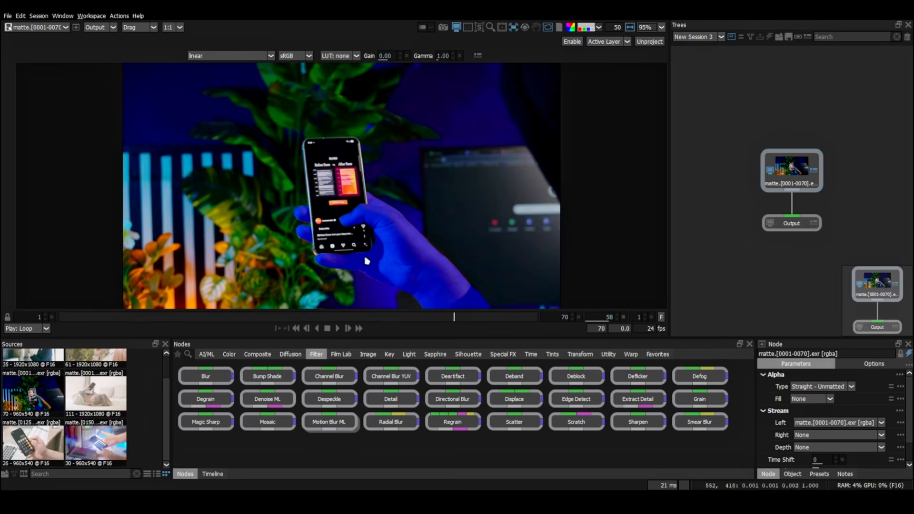
{"action": "left_click_drag", "start_coordinate": [318, 321], "coordinate": [363, 318]}
Step: In New Session 4, toggle the alpha view and matte overlay to check the reclining woman's matte, and scrub the sequence
{"action": "key", "text": "a"}
{"action": "key", "text": "a"}
{"action": "key", "text": "a"}
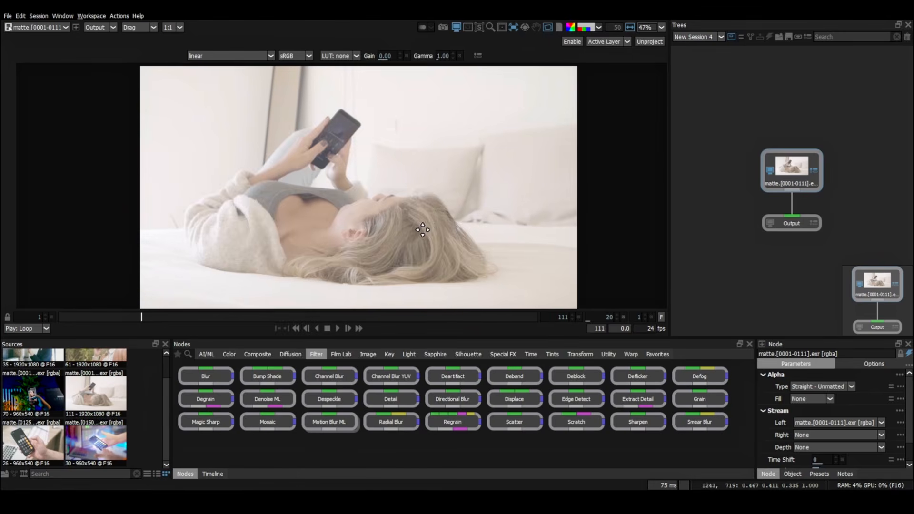
{"action": "key", "text": "shift+a"}
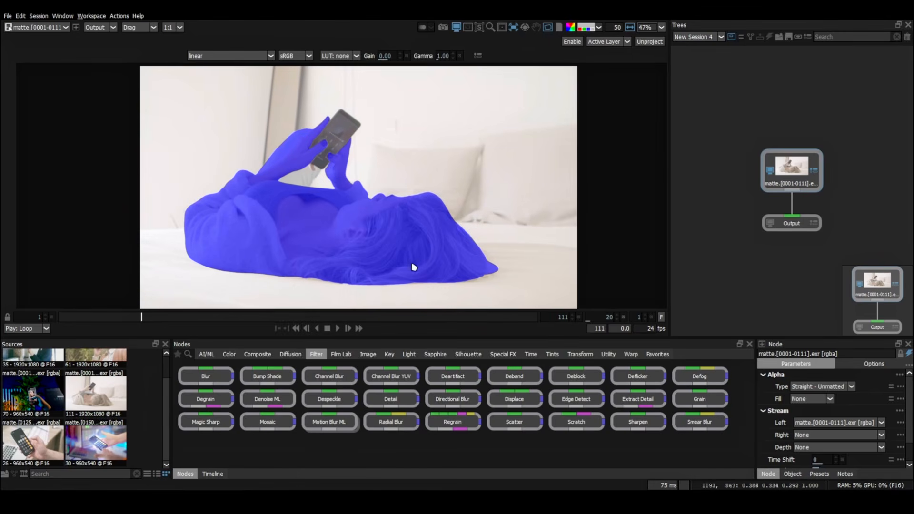
{"action": "left_click_drag", "start_coordinate": [457, 319], "coordinate": [477, 324]}
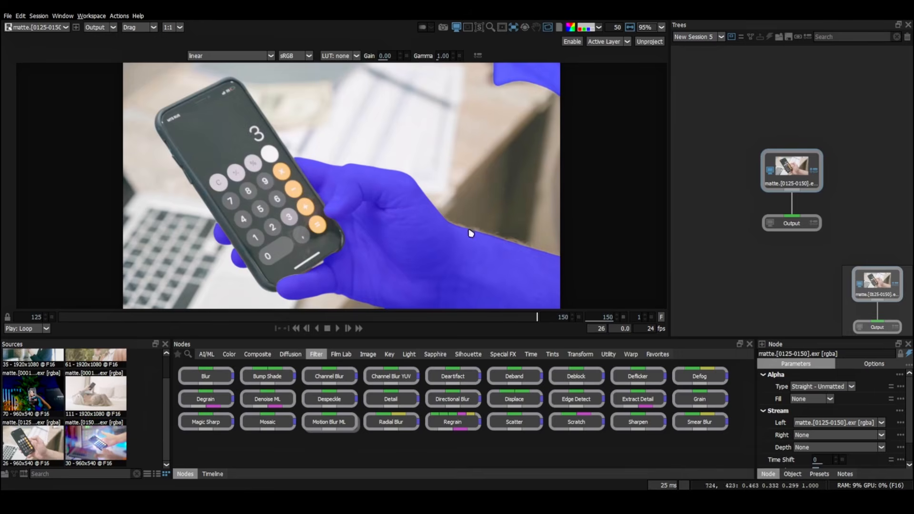
Step: In New Session 5, toggle the alpha view and overlay to examine the mattes of both hands across the whole frame
{"action": "left_click_drag", "start_coordinate": [471, 233], "coordinate": [429, 282]}
{"action": "key", "text": "a"}
{"action": "key", "text": "a"}
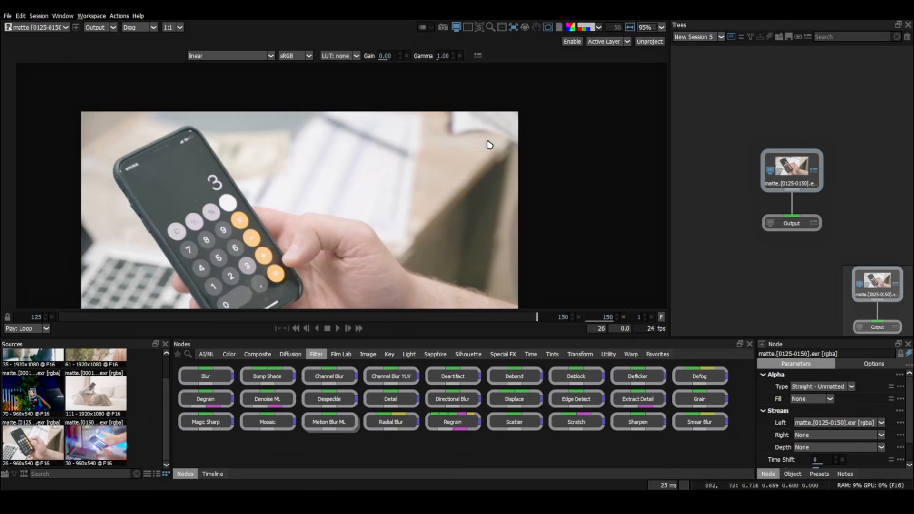
{"action": "scroll", "coordinate": [484, 143], "scroll_direction": "down", "scroll_amount": 3}
{"action": "key", "text": "a"}
{"action": "key", "text": "shift+a"}
{"action": "left_click_drag", "start_coordinate": [467, 199], "coordinate": [468, 165]}
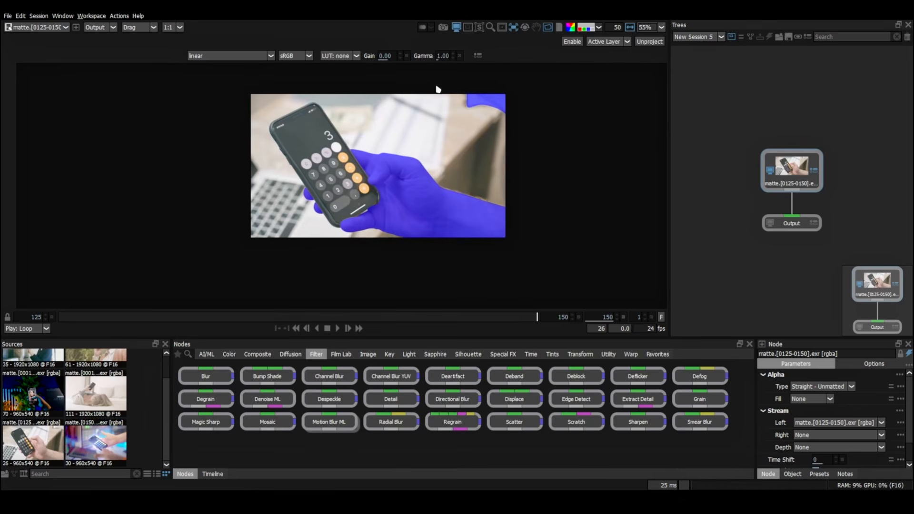
Step: Scrub New Session 5 back toward its early frames in the alpha view, return to colour and switch to another session
{"action": "key", "text": "a"}
{"action": "left_click_drag", "start_coordinate": [535, 316], "coordinate": [154, 316]}
{"action": "key", "text": "a"}
{"action": "left_click", "coordinate": [721, 37]}
{"action": "left_click", "coordinate": [704, 86]}
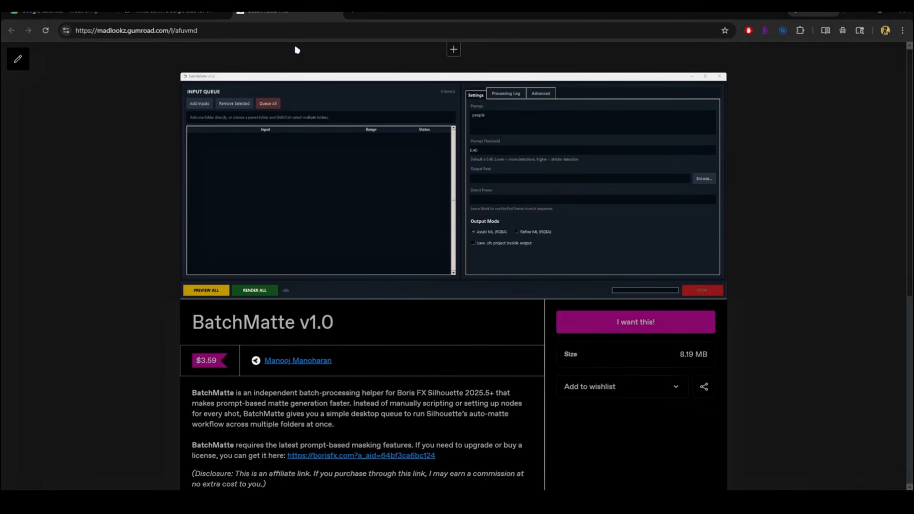
Step: On the BatchMatte v1.0 Gumroad page in the browser, examine the link, price, description, features and requirements
{"action": "left_click", "coordinate": [217, 32]}
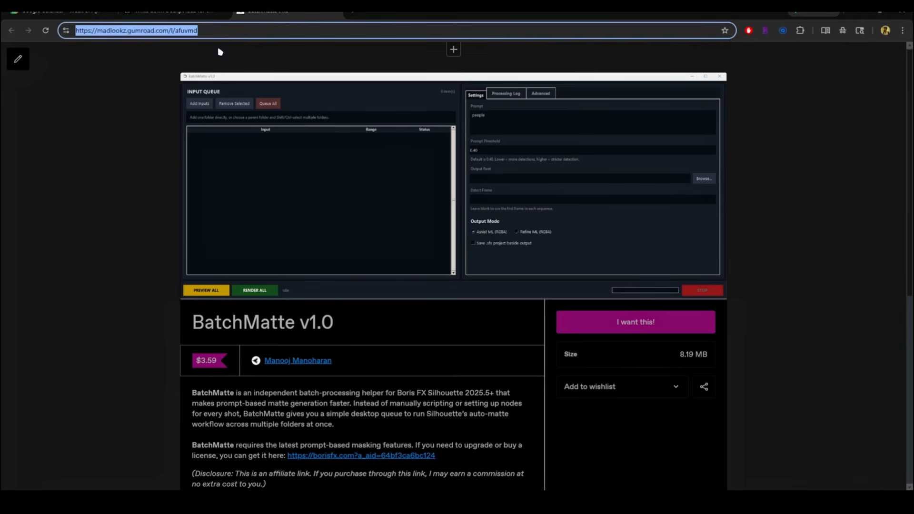
{"action": "left_click", "coordinate": [301, 129]}
{"action": "scroll", "coordinate": [308, 143], "scroll_direction": "down", "scroll_amount": 4}
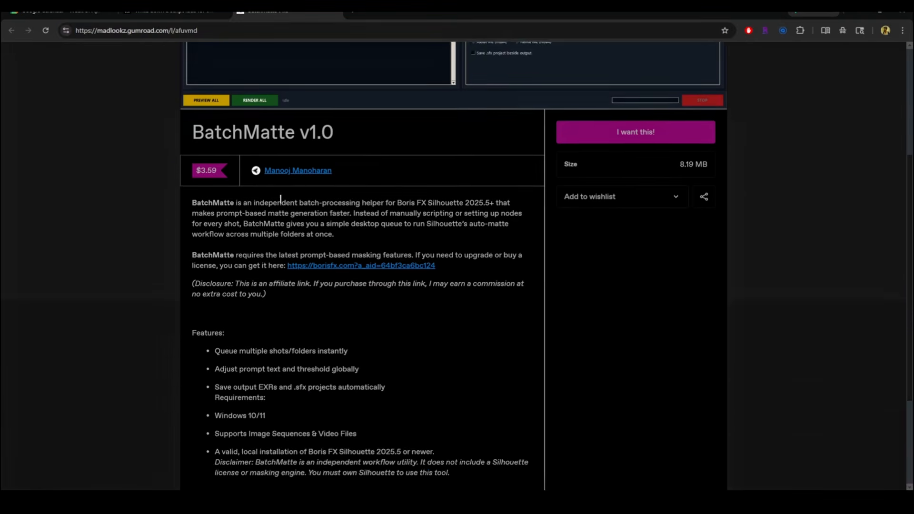
{"action": "scroll", "coordinate": [337, 196], "scroll_direction": "up", "scroll_amount": 1}
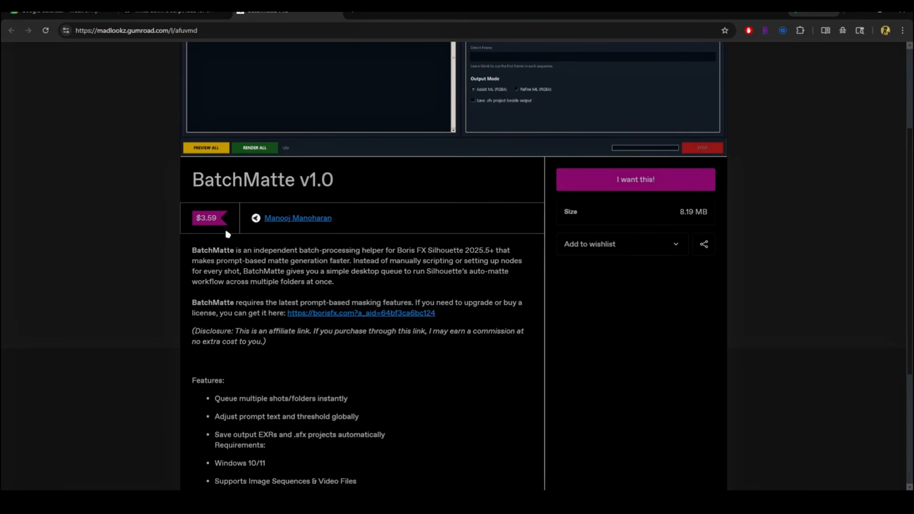
{"action": "scroll", "coordinate": [221, 318], "scroll_direction": "up", "scroll_amount": 2}
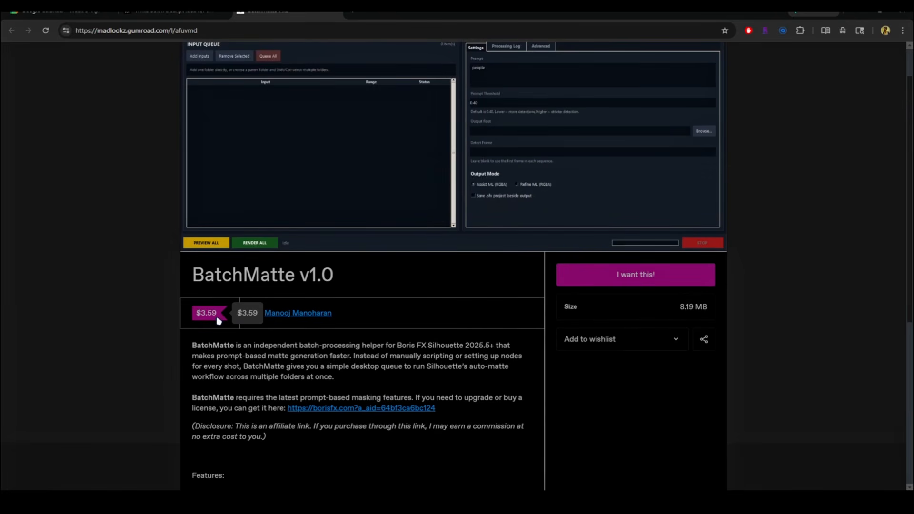
{"action": "scroll", "coordinate": [402, 343], "scroll_direction": "down", "scroll_amount": 2}
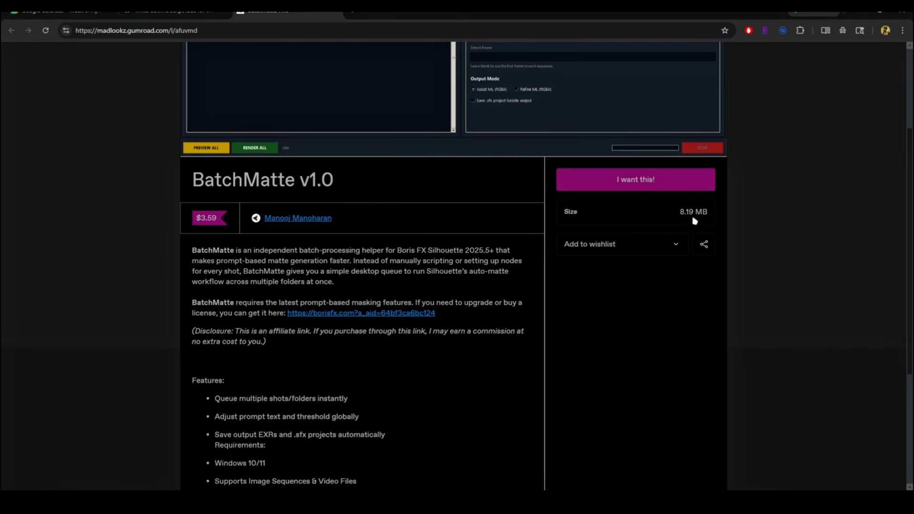
{"action": "scroll", "coordinate": [255, 304], "scroll_direction": "up", "scroll_amount": 1}
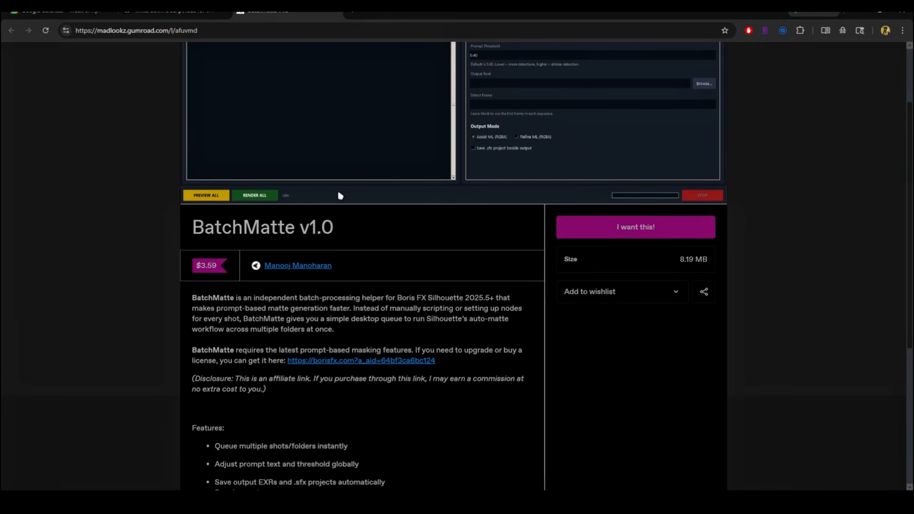
{"action": "scroll", "coordinate": [363, 312], "scroll_direction": "down", "scroll_amount": 2}
{"action": "scroll", "coordinate": [264, 260], "scroll_direction": "up", "scroll_amount": 1}
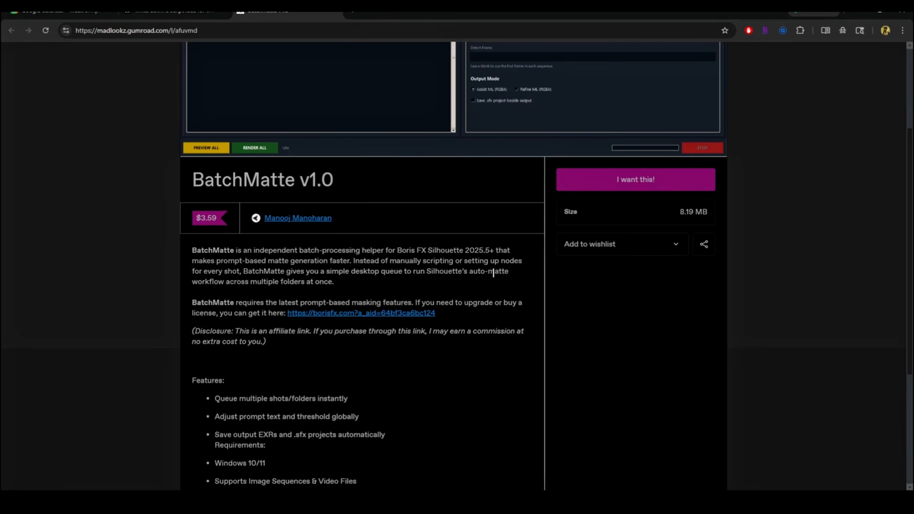
Step: Open and close the wishlist options, and choose to get BatchMatte v1.0 from its product page
{"action": "left_click", "coordinate": [672, 245]}
{"action": "left_click", "coordinate": [665, 251]}
{"action": "scroll", "coordinate": [524, 283], "scroll_direction": "up", "scroll_amount": 1}
{"action": "left_click", "coordinate": [627, 232]}
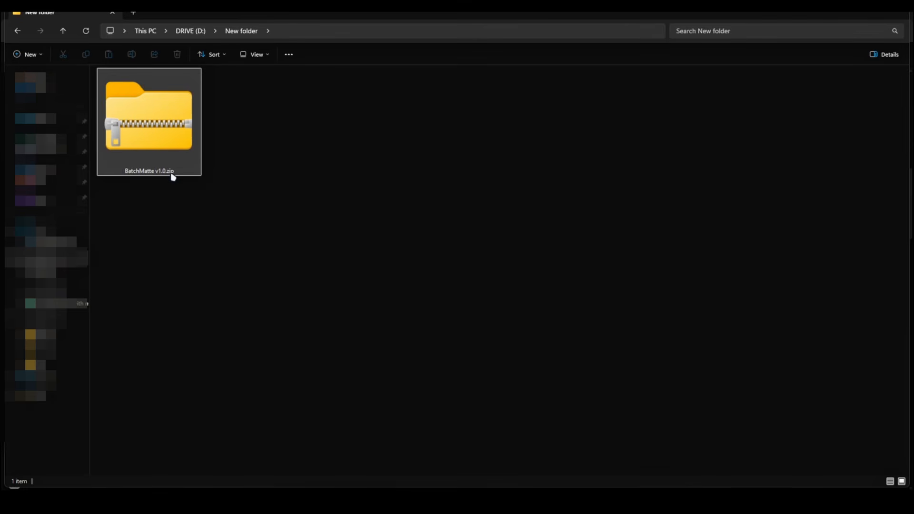
Step: In File Explorer, extract the BatchMatte v1.0.zip archive to its default destination
{"action": "left_click", "coordinate": [158, 140]}
{"action": "right_click", "coordinate": [159, 137]}
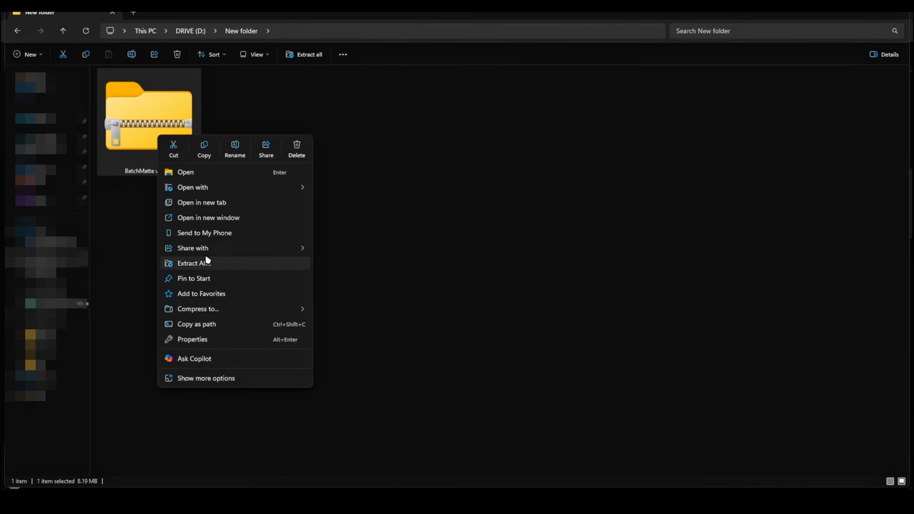
{"action": "left_click", "coordinate": [191, 263]}
{"action": "key", "text": "Return"}
Step: Open the extracted BatchMatte folder, look over its files and launch BatchMatte_v1.0.exe
{"action": "double_click", "coordinate": [159, 141]}
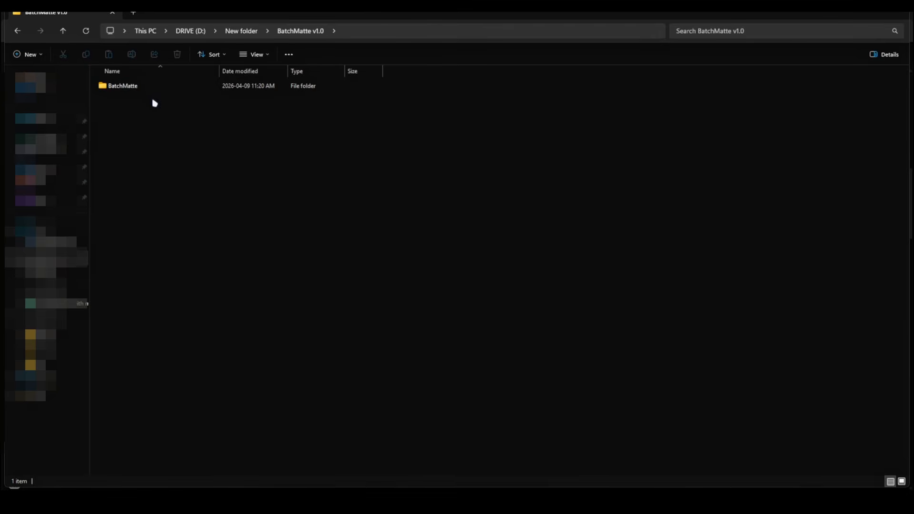
{"action": "double_click", "coordinate": [151, 88]}
{"action": "key", "text": "ctrl+a"}
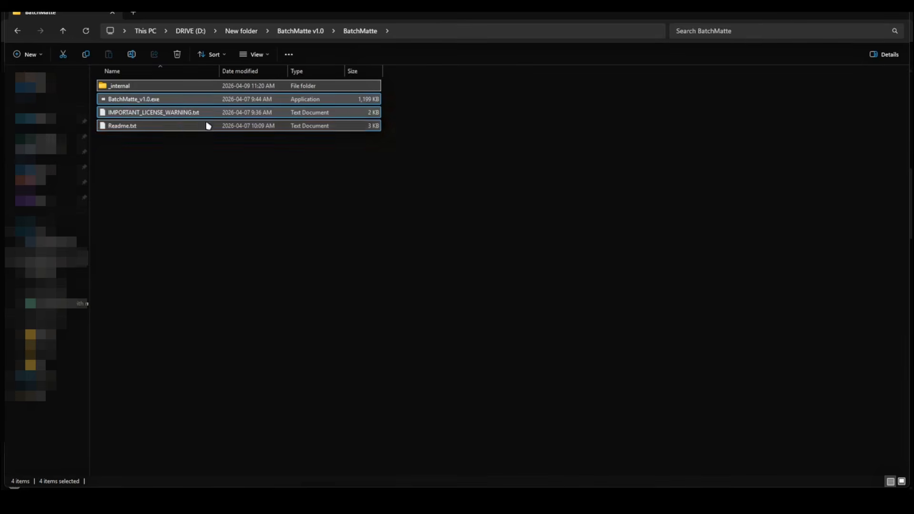
{"action": "left_click", "coordinate": [174, 172]}
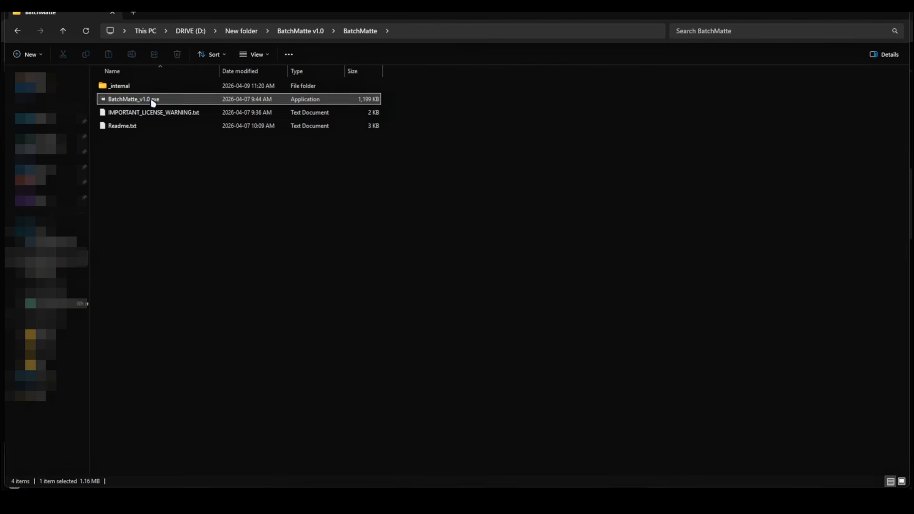
{"action": "double_click", "coordinate": [153, 100]}
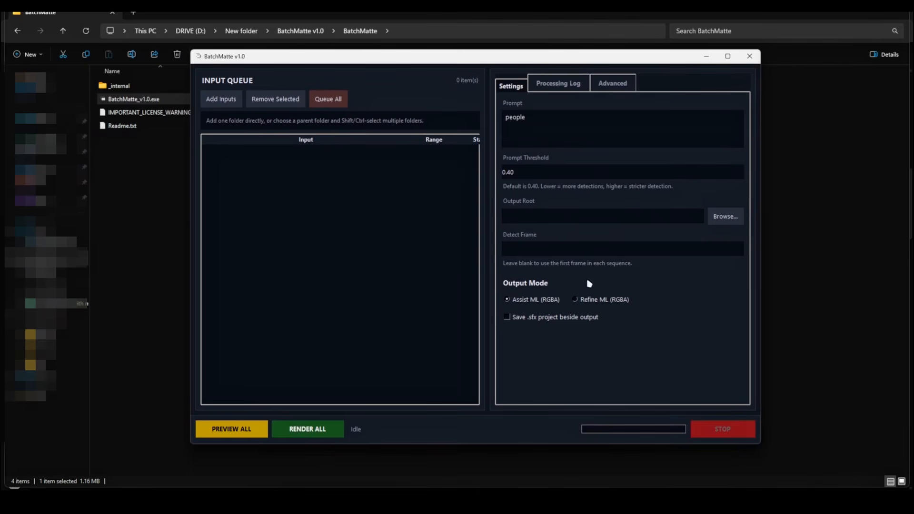